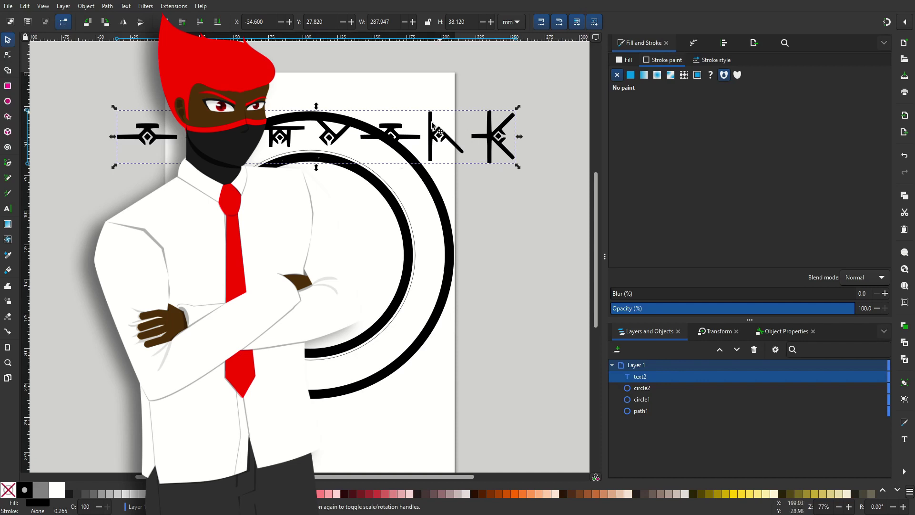
- Put the glyph text on the thin circle just outside the inner ring
left_click(381, 177, "shift")
left_click(107, 6)
mouse_move(126, 7)
left_click(142, 54)
left_click(573, 152)
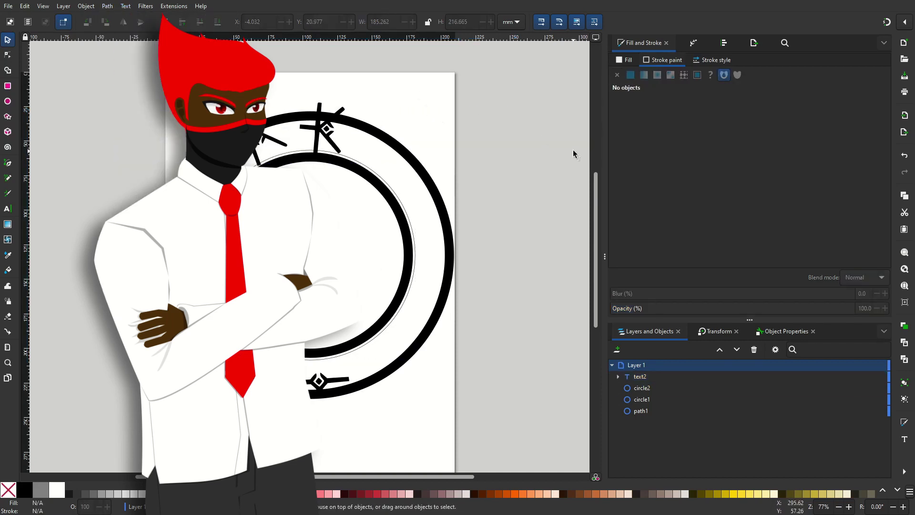
- Try font sizes of 100 pt and 80 pt on the circular glyph text
left_click(340, 111)
left_click(8, 209)
double_click(218, 21)
type("100")
key("Return")
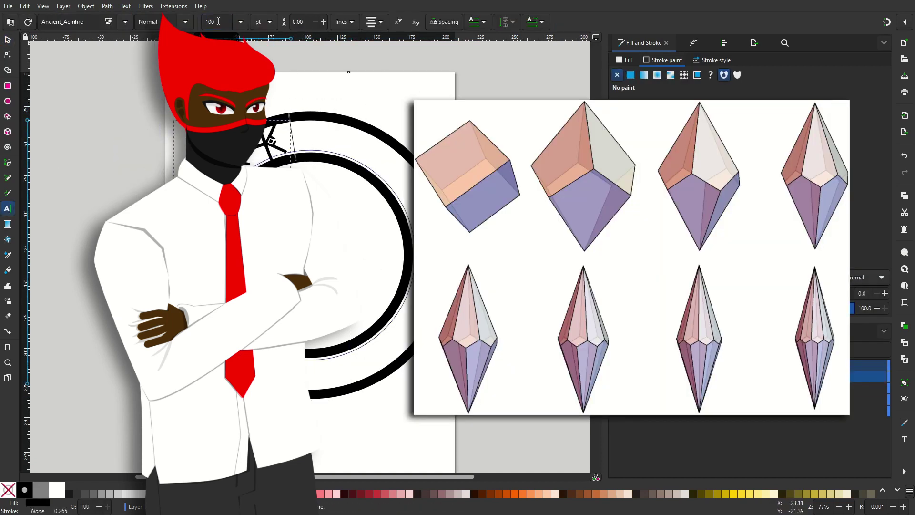
double_click(218, 21)
type("80")
key("Return")
- Widen the circular text's letter spacing, trying 150 and settling on 160
left_click(447, 23)
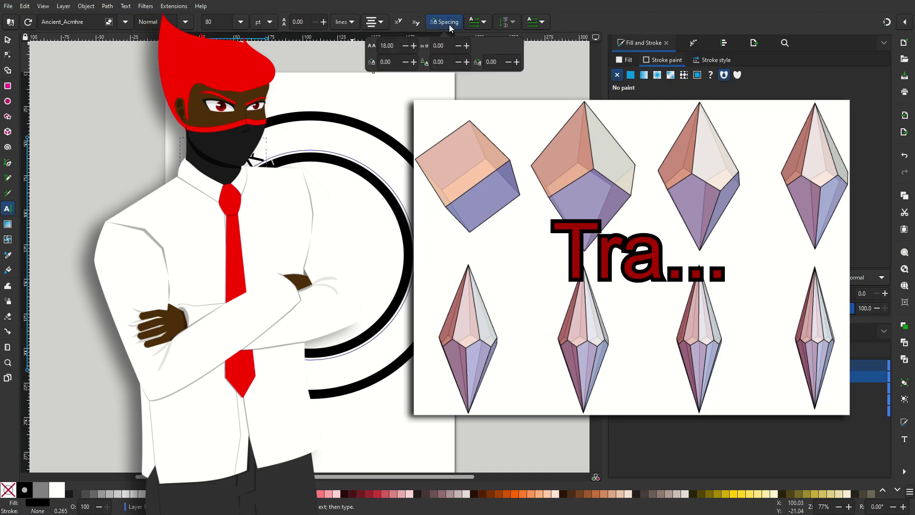
left_click(413, 46)
left_click(413, 46)
double_click(395, 51)
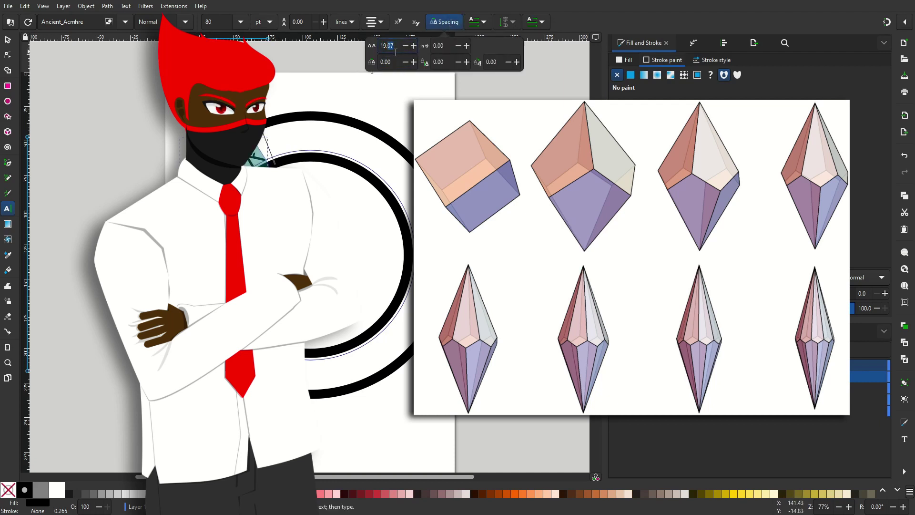
type("150")
key("Return")
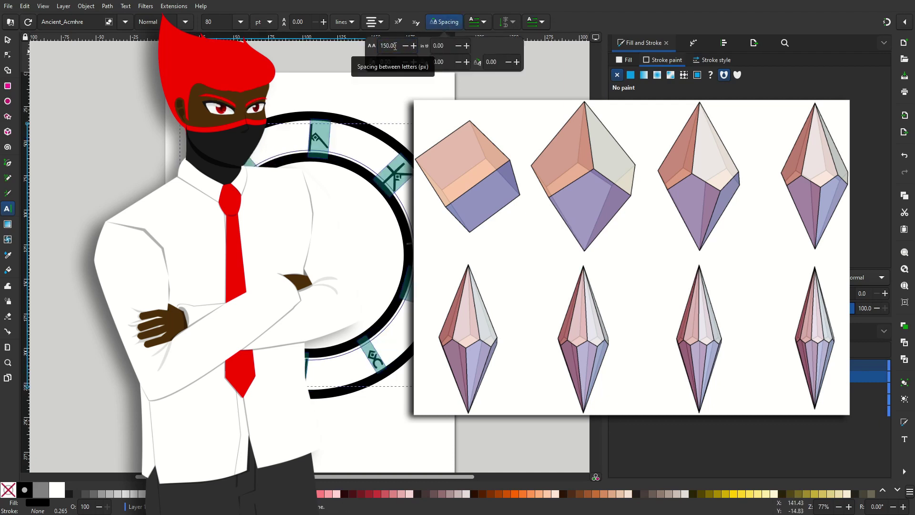
triple_click(395, 46)
type("160")
key("Return")
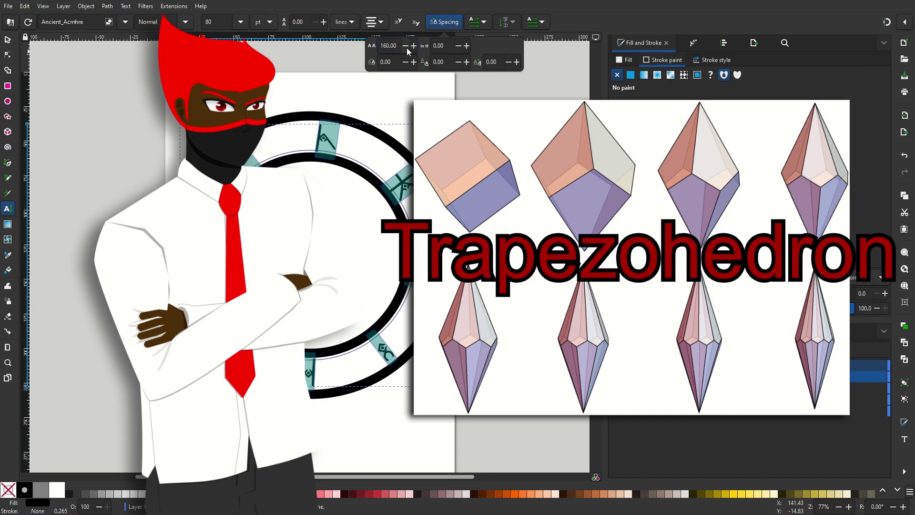
- Set the circular text's font size to 75 pt and its letter spacing to 165
double_click(208, 23)
type("75")
key("Return")
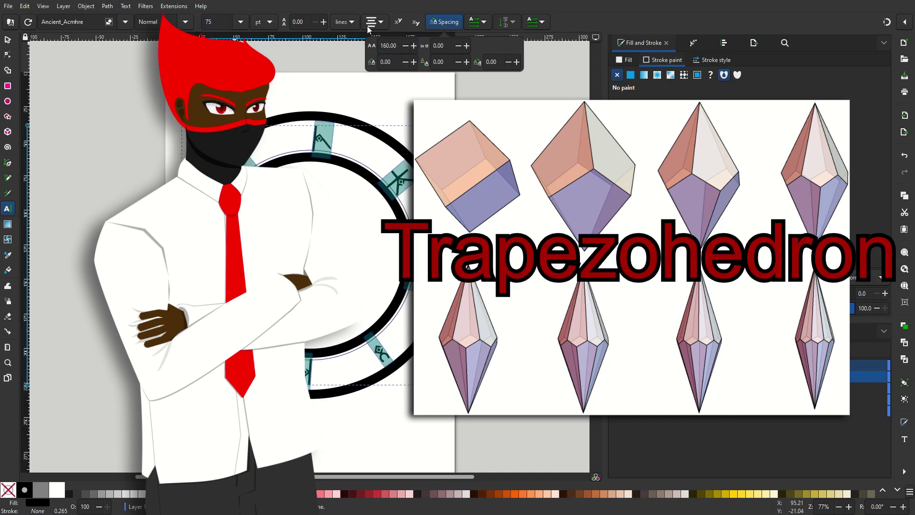
double_click(391, 46)
type("170")
key("Return")
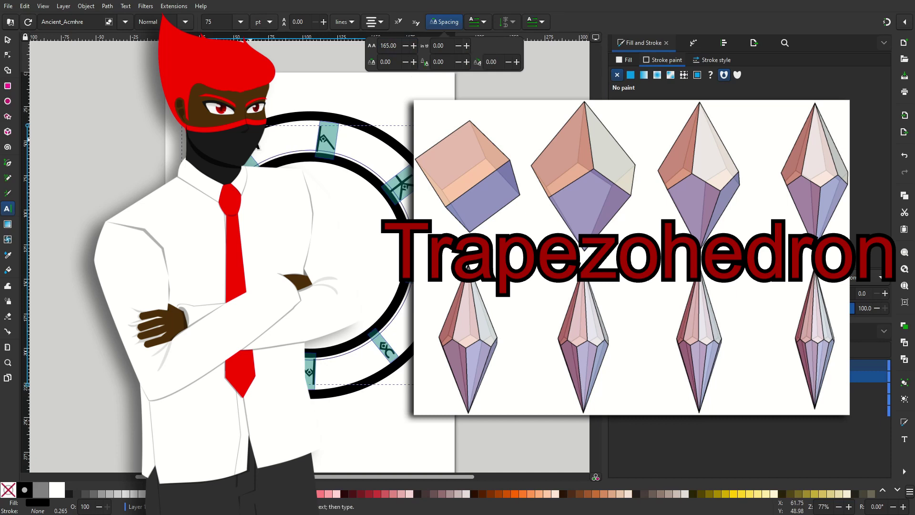
- Enlarge the circular text's font size, trying 80 pt and 85 pt and settling on 82 pt
left_click(7, 40)
left_click(389, 325)
left_click_drag(419, 363, 422, 367, "ctrl")
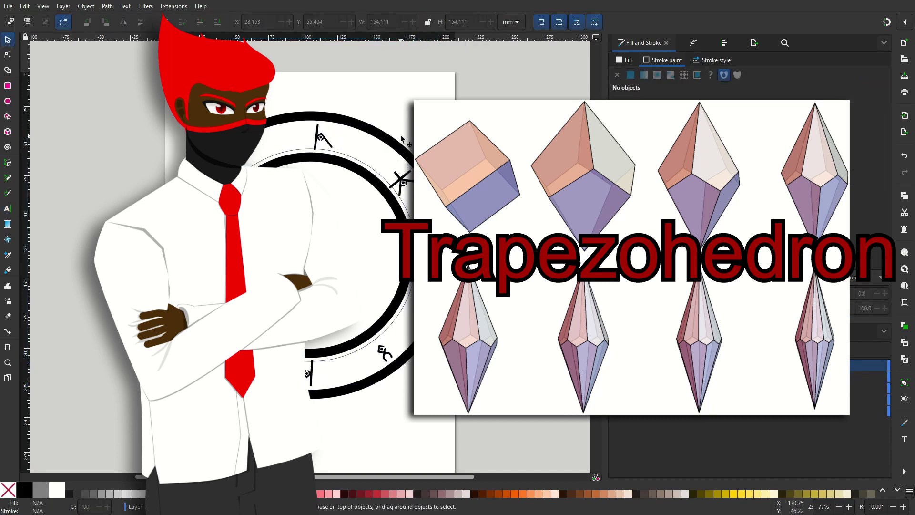
key("t")
double_click(216, 21)
type("80")
key("Return")
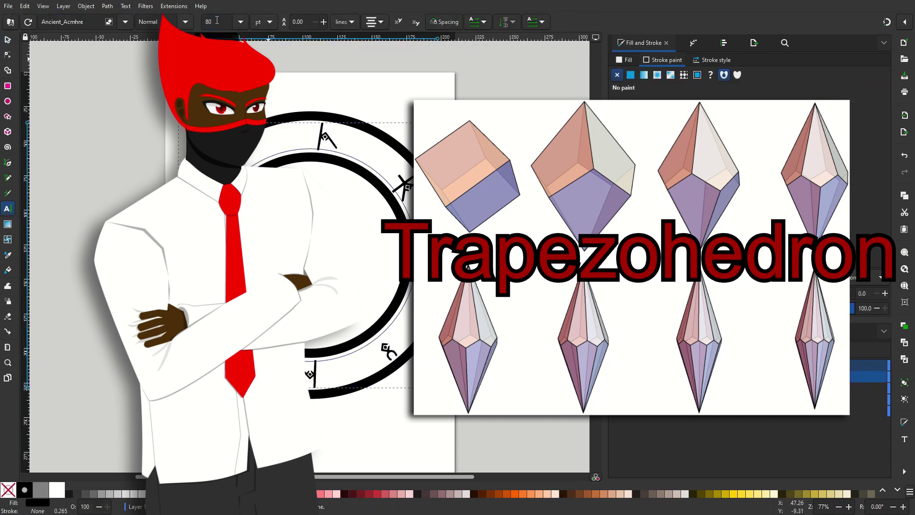
double_click(217, 20)
type("85")
key("Return")
double_click(217, 20)
type("82")
key("Return")
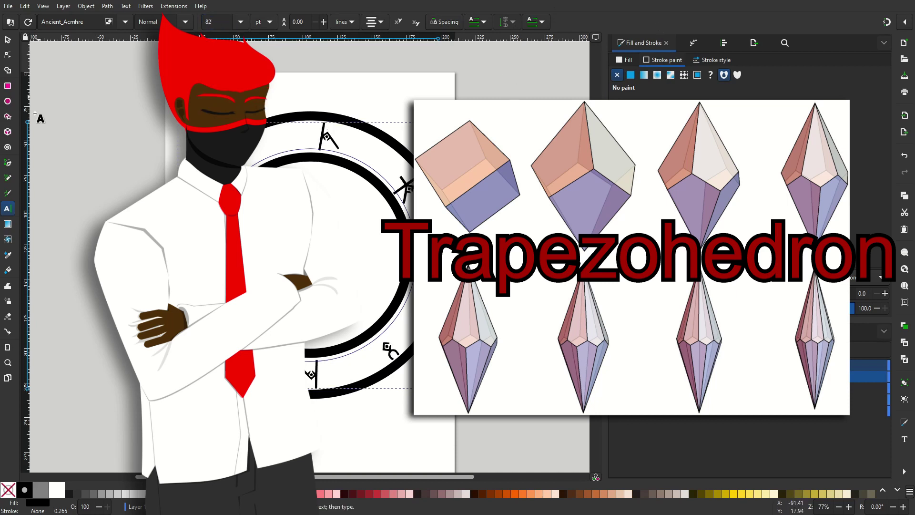
- Add a separate text glyph "A" inside the inner ring with zero letter spacing, and move it toward the ring's centre
left_click(7, 40)
left_click(67, 71)
left_click(8, 208)
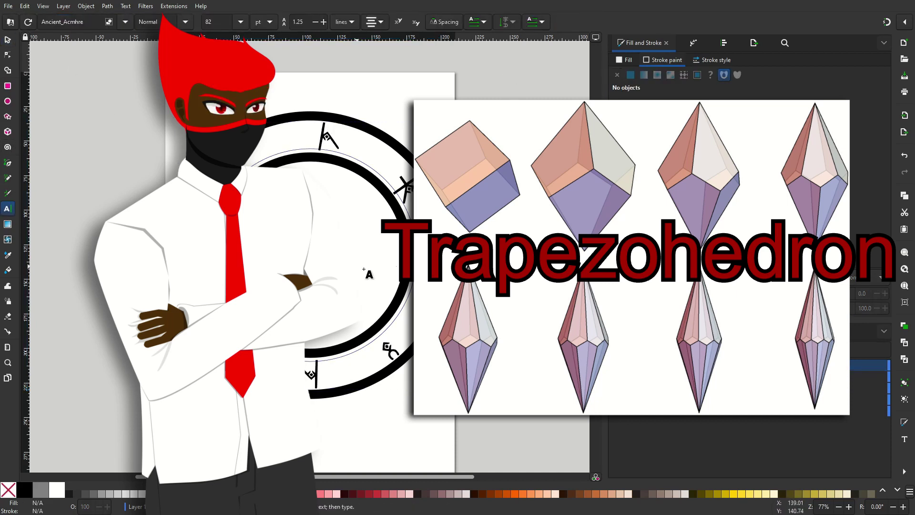
left_click(397, 266)
type("A")
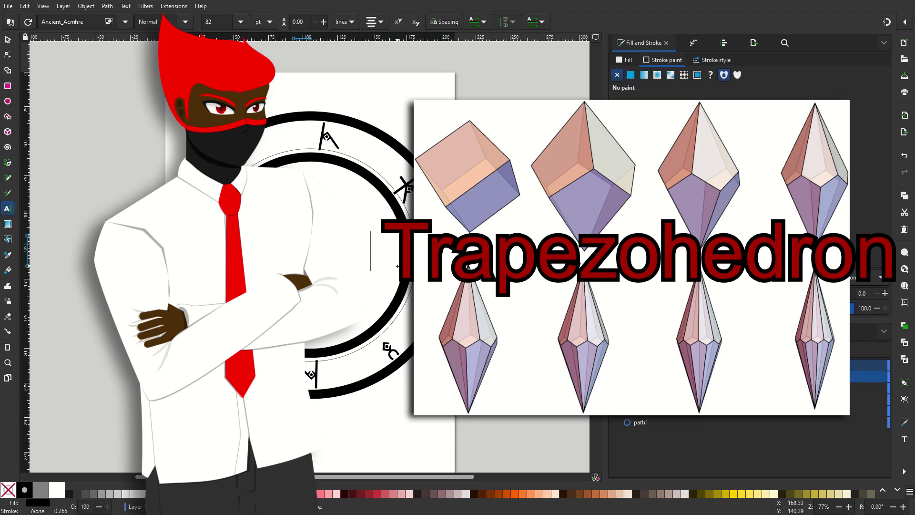
left_click(444, 22)
type("00")
left_click(8, 40)
left_click_drag(398, 252, 304, 251)
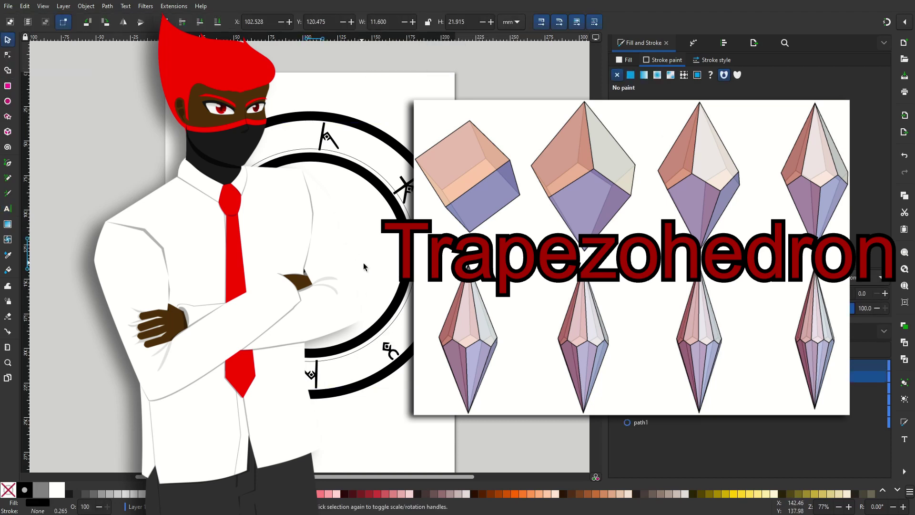
- Add further separate single-glyph texts inside the inner ring, including "b" and "c"
left_click(7, 208)
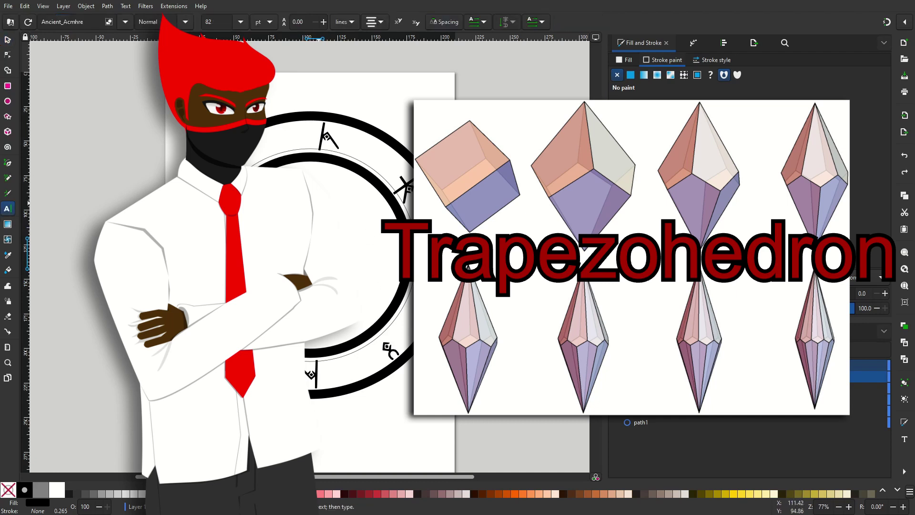
left_click(8, 40)
left_click(7, 209)
left_click(342, 277)
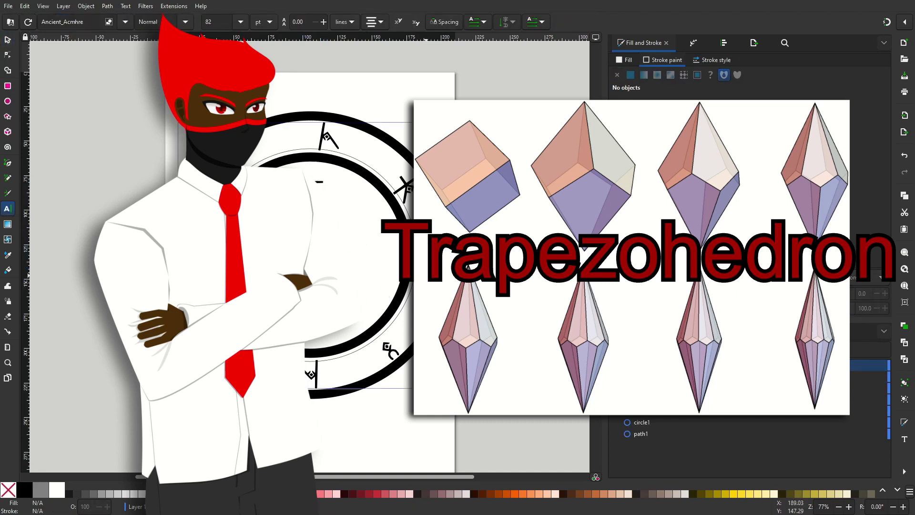
type("b")
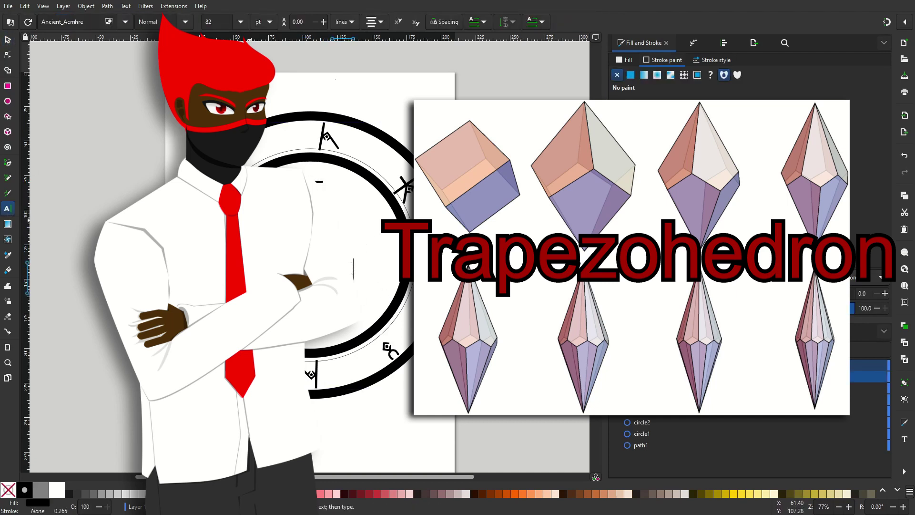
key("Escape")
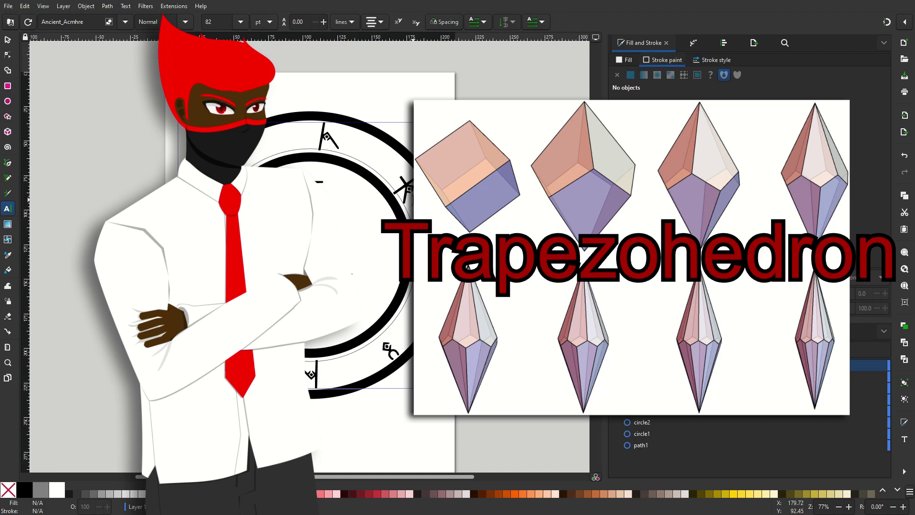
left_click(295, 267)
type("c")
- Move the wide, flat glyph down from the inner ring's upper edge toward the centre and bring the glyphs closer together
double_click(8, 40)
left_click(668, 78)
left_click(315, 184)
left_click_drag(314, 183, 317, 227)
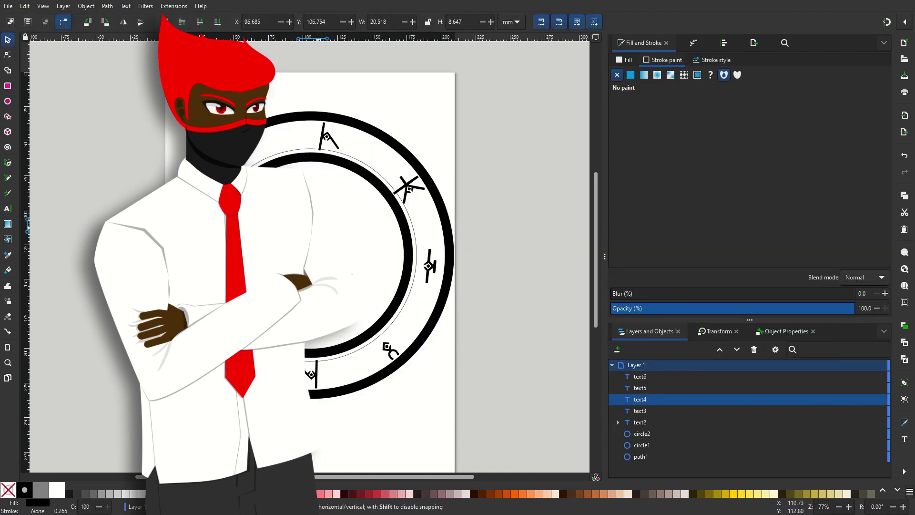
scroll(335, 233, "up", 4, "ctrl")
left_click_drag(337, 425, 339, 329)
scroll(286, 366, "down", 4)
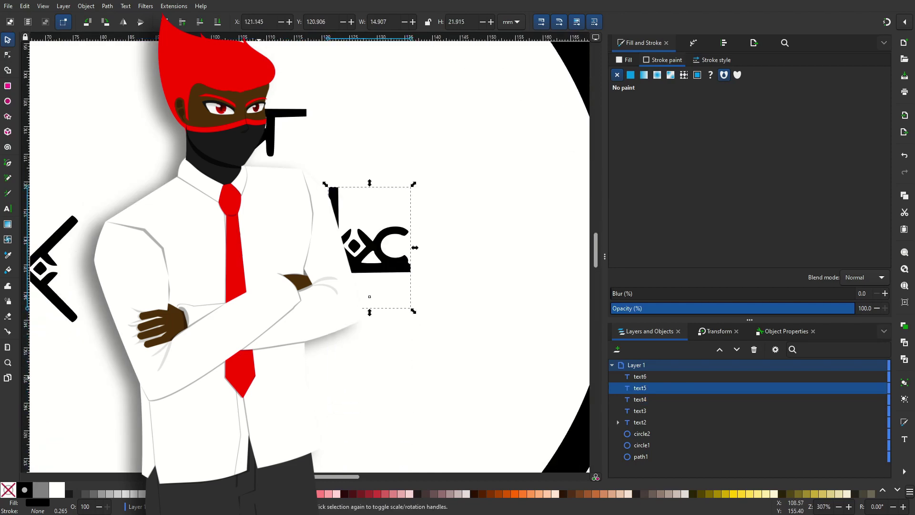
- Place the barred K-shaped glyph directly below the plain K-shaped one to complete the central column
scroll(259, 377, "left", 5)
left_click_drag(114, 269, 326, 386)
left_click(344, 241)
left_click(321, 377)
left_click(362, 133)
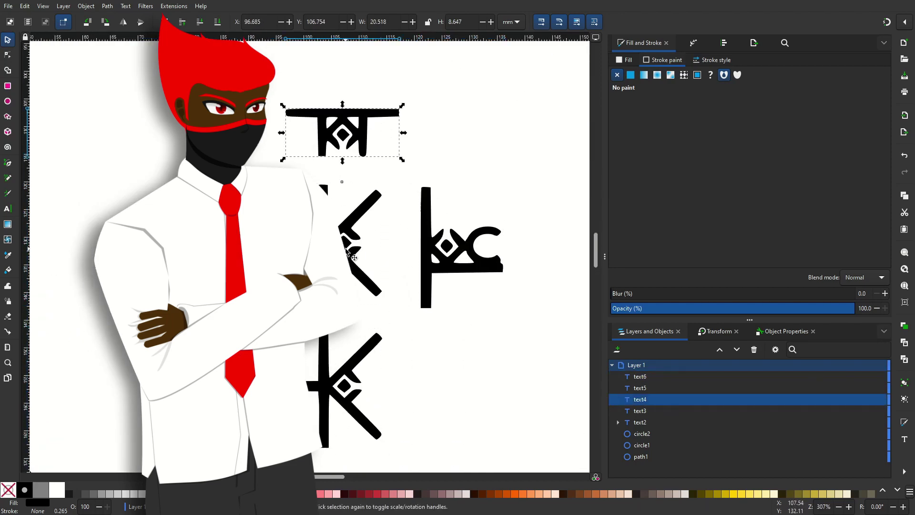
left_click(324, 391)
left_click(481, 253)
scroll(484, 255, "down", 3, "ctrl")
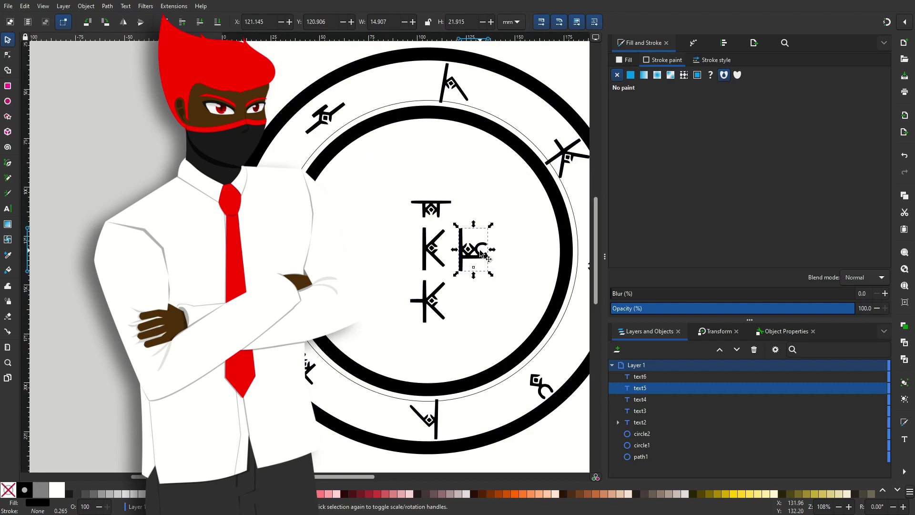
- Select the four central glyphs and scale them up proportionally about their centre to about 63 by 99 mm overall
key("ctrl+a")
left_click(431, 301)
left_click(431, 247, "shift")
left_click(431, 210, "shift")
left_click(470, 250, "shift")
left_click_drag(408, 325, 358, 362, "ctrl+shift")
- Shift the four enlarged glyphs slightly upward inside the inner ring
left_click(422, 243)
left_click(476, 243, "shift")
left_click(431, 175, "shift")
left_click(434, 325, "shift")
key("Up")
key("Up")
key("Up")
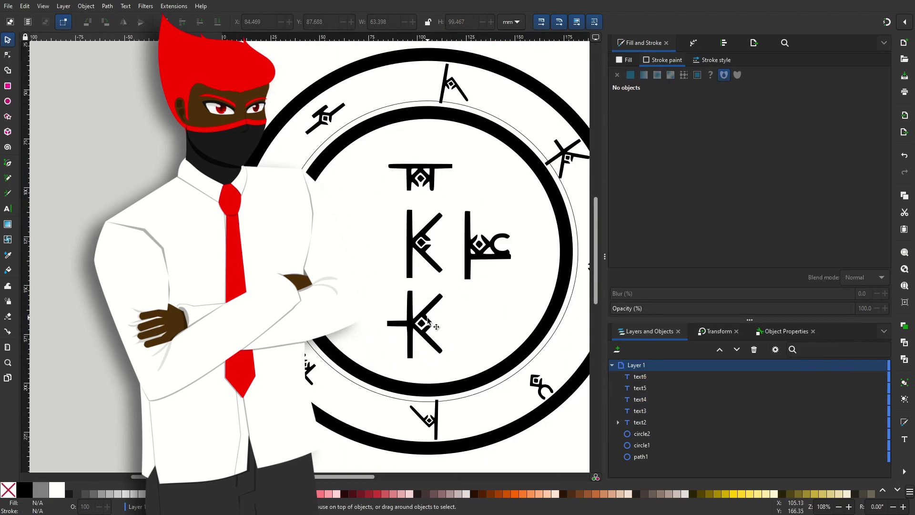
- Tighten the arrangement by moving the bottom glyph up, the top glyph down and the right-hand glyph closer to the column
left_click(421, 317)
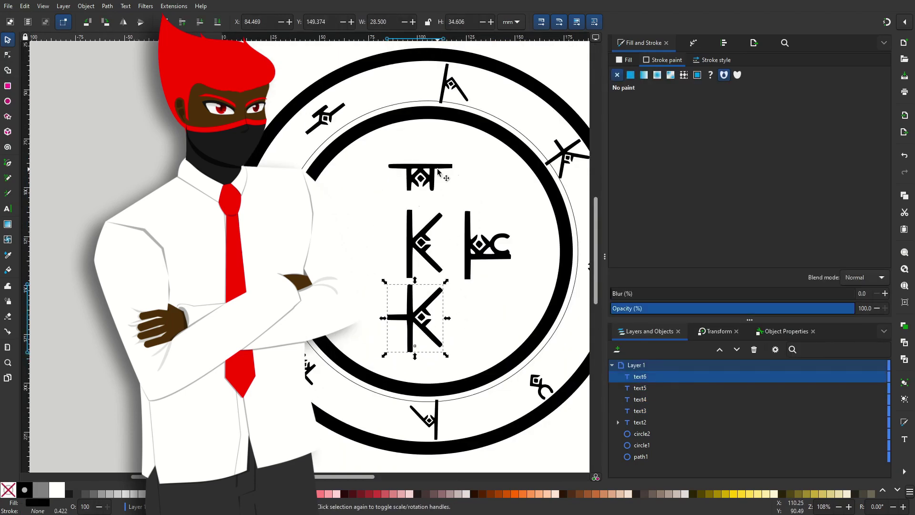
left_click(420, 187)
left_click_drag(490, 243, 475, 243)
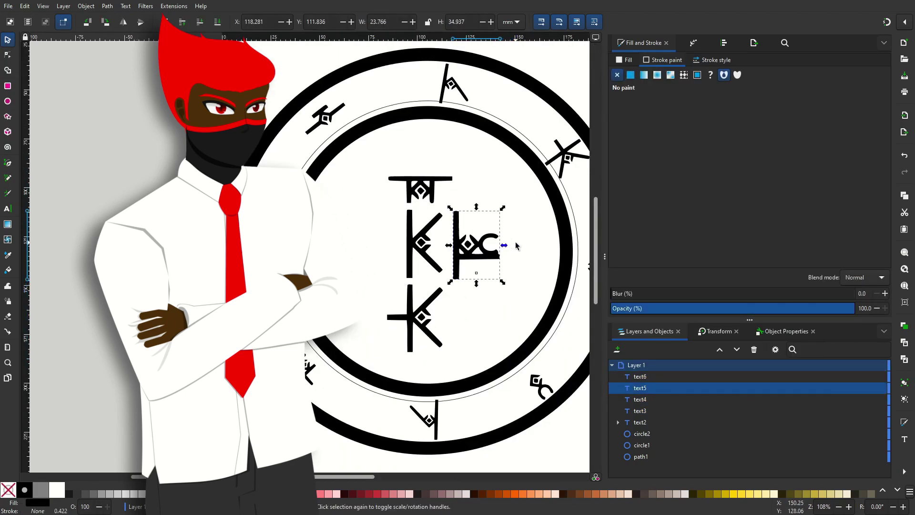
- Scale the four central glyphs proportionally to about 62 by 101 mm overall and nudge them down
left_click(409, 326, "shift")
left_click(409, 245, "shift")
left_click(411, 189, "shift")
left_click_drag(384, 354, 373, 368, "ctrl+shift")
key("Down")
key("Down")
key("Down")
key("Down")
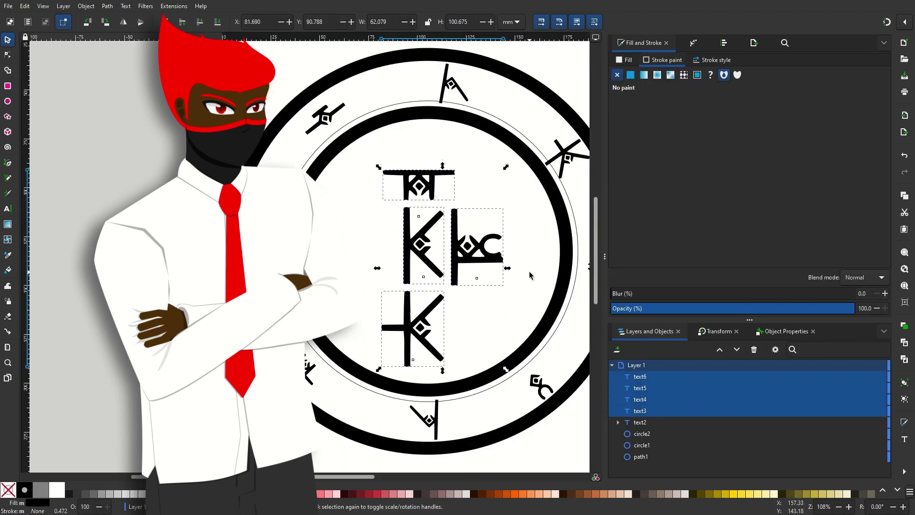
- Nudge the four glyphs about 2.6 mm right and 2.1 mm down to centre them in the ring, and clear the selection
key("Right")
key("Right")
key("Right")
key("Right")
key("Right")
key("Right")
key("Down")
key("Down")
key("Down")
key("Down")
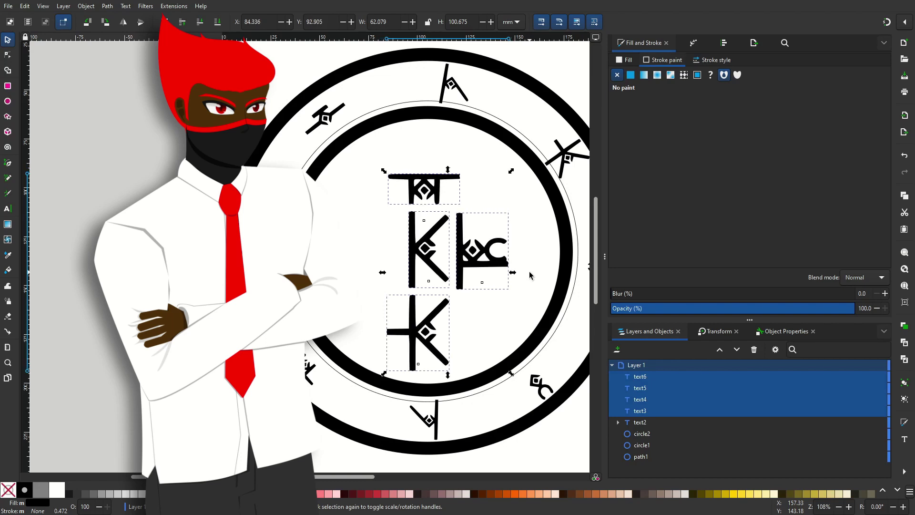
key("Escape")
scroll(229, 108, "down", 2, "ctrl")
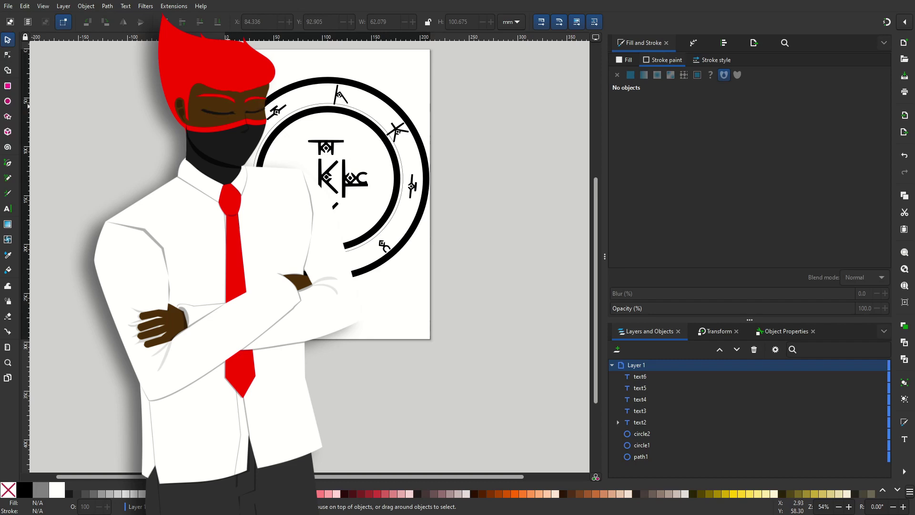
- Group all the texts, circles and the path on Layer 1, from text6 through path1
left_click(643, 378)
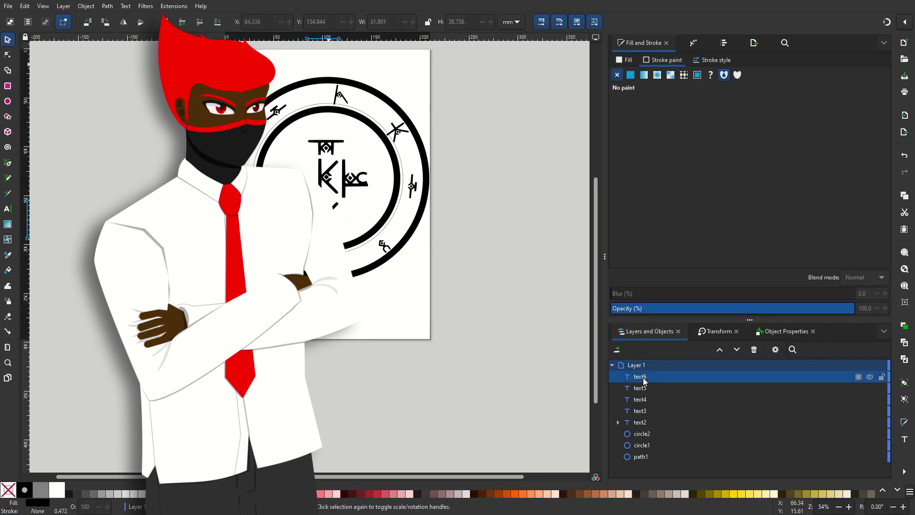
left_click(645, 457, "shift")
right_click(642, 378)
mouse_move(711, 272)
left_click(691, 308)
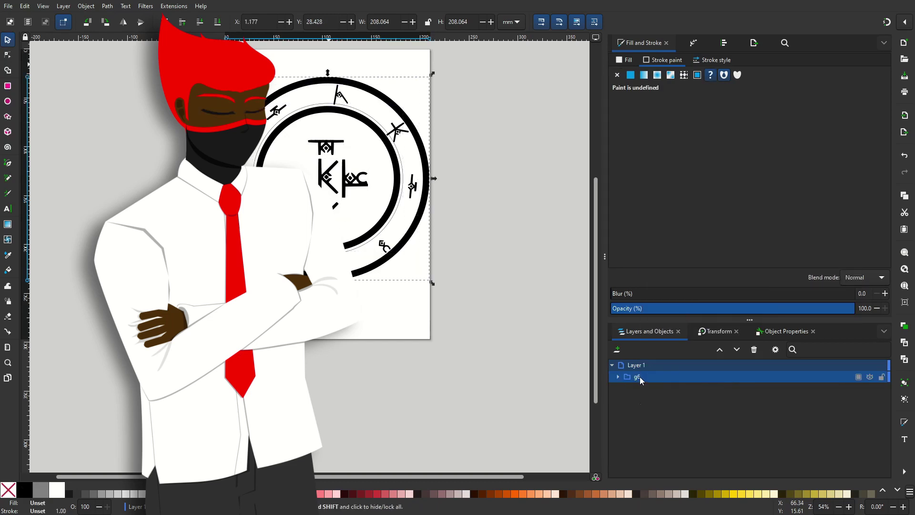
- Group text2, circle2, circle1 and path1 separately and move that group out, directly below the central glyphs' group
left_click(627, 376)
left_click(650, 446)
left_click(654, 456)
left_click(655, 467, "shift")
left_click(659, 434)
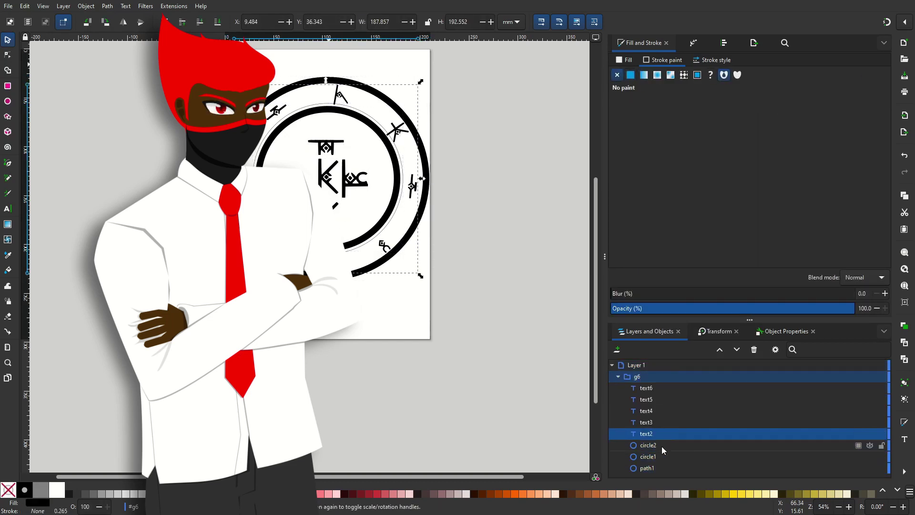
left_click(660, 467, "shift")
right_click(654, 444)
left_click(691, 353)
left_click_drag(633, 433, 624, 380)
left_click(618, 377)
- Rename the ring group "Activation Circle" and the central glyphs' group "Fire Inscription"
double_click(636, 388)
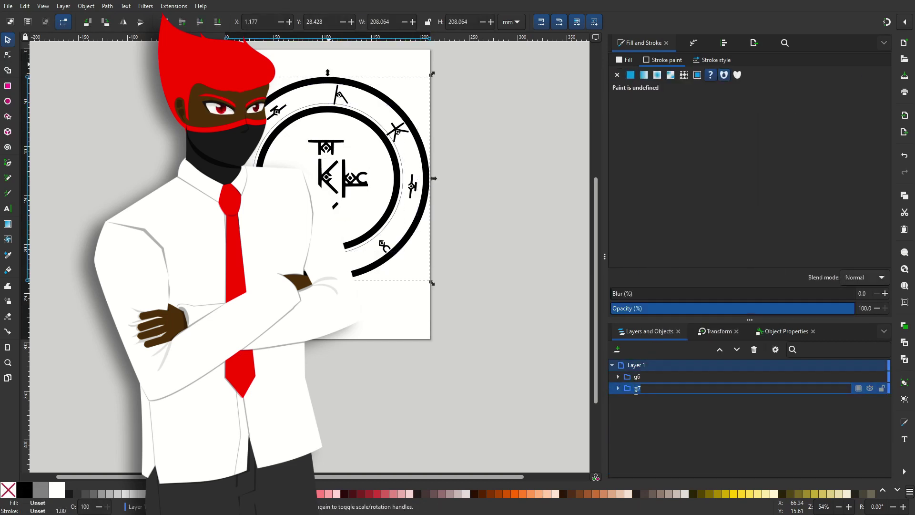
type("Activation Circle")
key("Return")
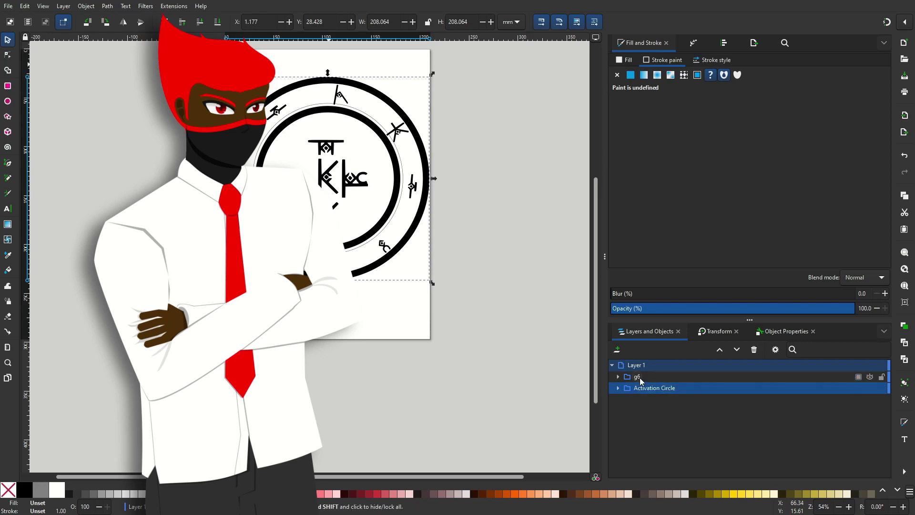
double_click(637, 377)
type("Fire  Inscru")
key("BackSpace")
type("iption")
key("Return")
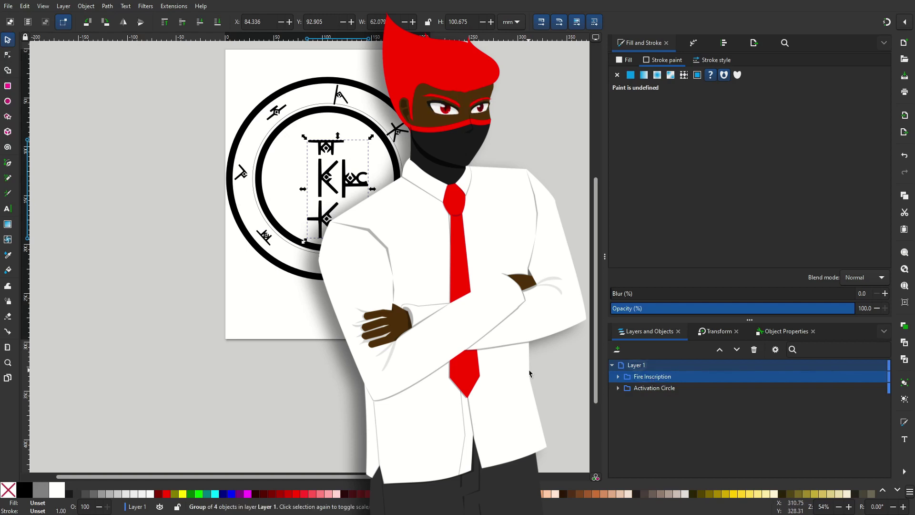
- Nudge the fire inscription's top glyph, text4, about 3.7 mm up and clear the selection
left_click(529, 372)
left_click(618, 376)
left_click(646, 410)
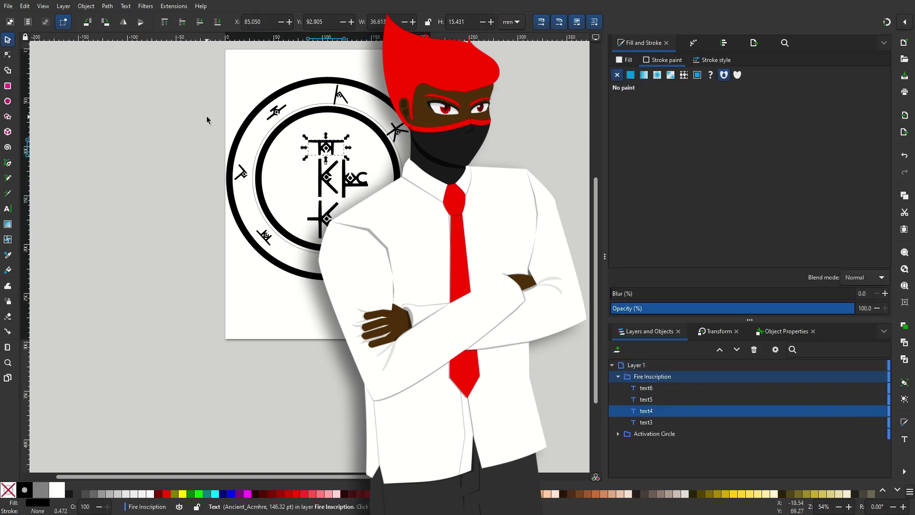
key("Up")
key("Up")
key("Up")
key("Escape")
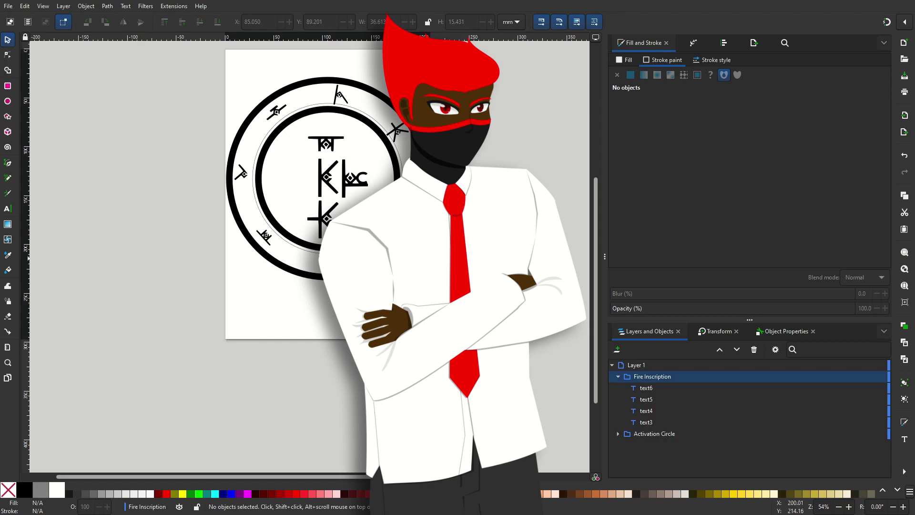
- Nudge the fire inscription's right-hand glyph about 2.6 mm to the right and save the document
left_click(363, 180)
key("Right")
key("Right")
key("Escape")
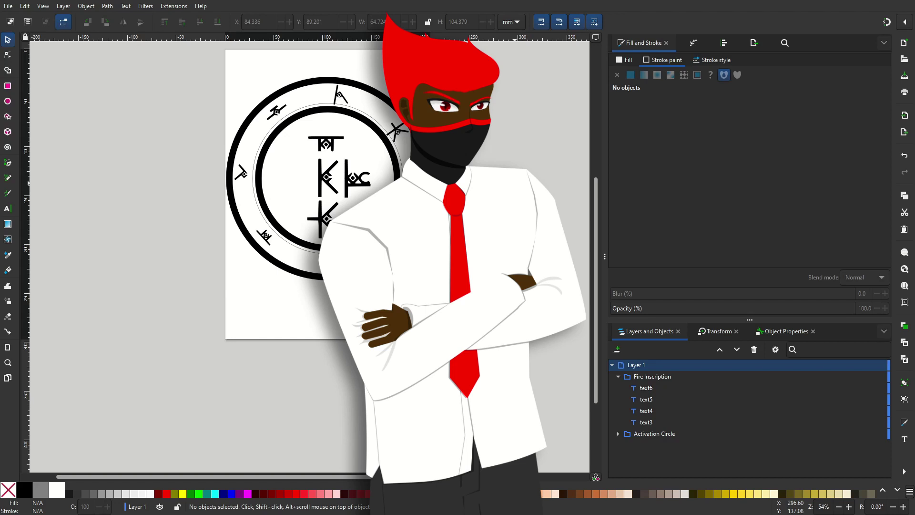
key("ctrl+s")
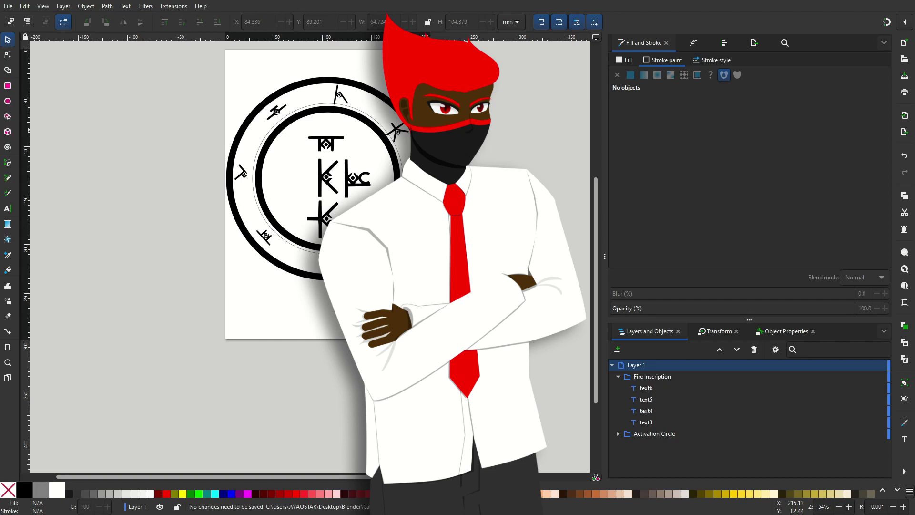
- Collapse the Fire Inscription group and hide it
left_click(650, 376)
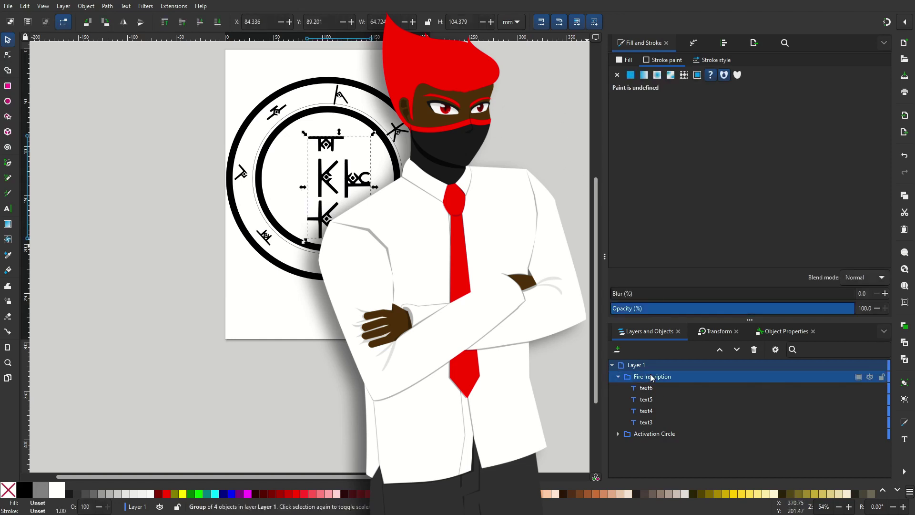
left_click(618, 377)
right_click(641, 376)
left_click(633, 414)
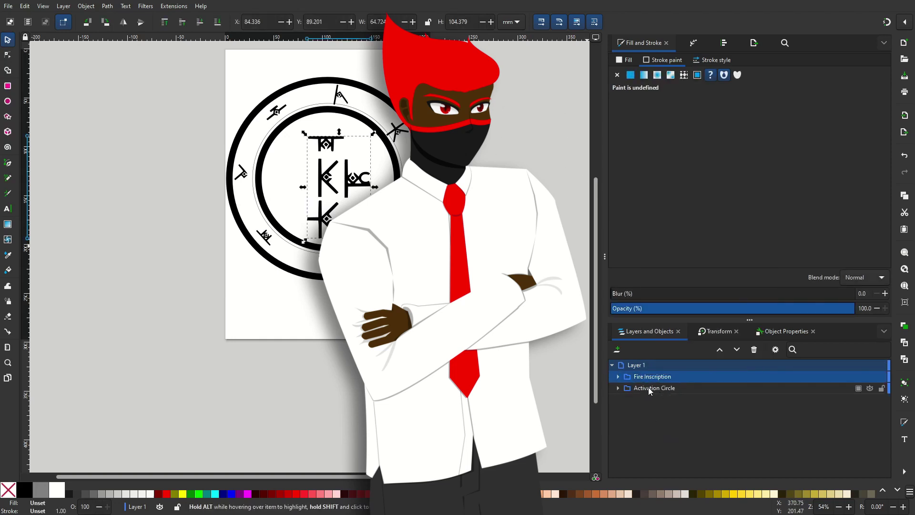
left_click(870, 377)
- Add two separate glyph texts, "w" and "a", on the page below the magic circle
left_click(7, 208)
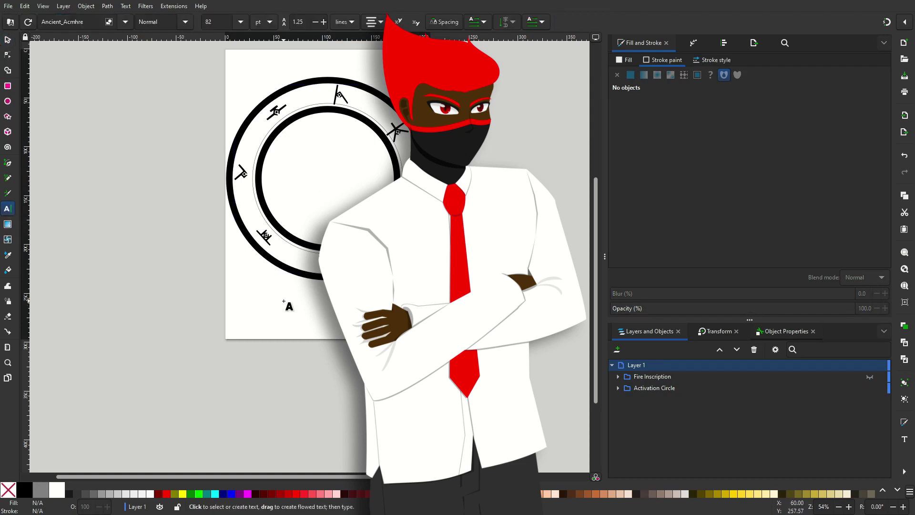
left_click(283, 301)
type("w")
left_click(8, 40)
left_click(7, 208)
left_click(340, 301)
type("a")
left_click(8, 40)
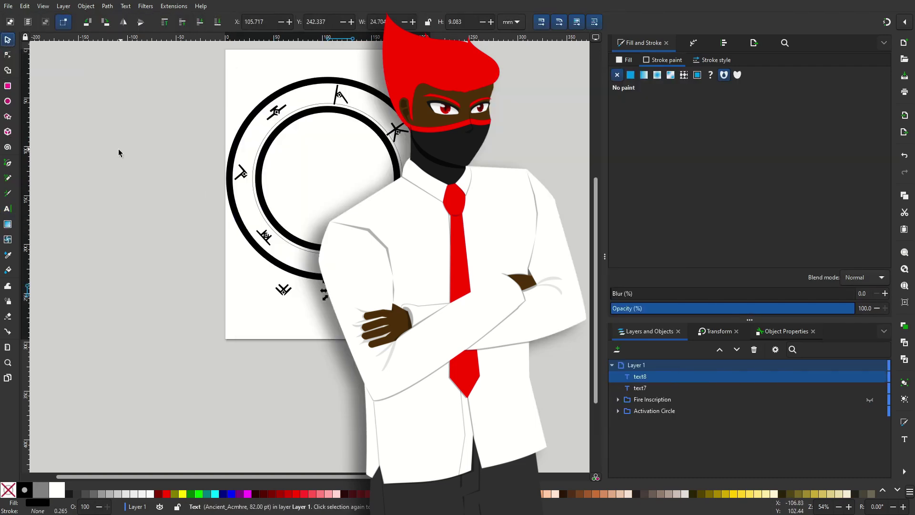
- Add a third glyph text beside them and move the three glyphs closer together in a row starting further left
left_click(7, 209)
left_click(398, 301)
type("n")
left_click(8, 41)
left_click_drag(283, 291, 250, 290)
left_click_drag(341, 292, 278, 292)
left_click_drag(397, 292, 303, 292)
- Add the glyph texts "e" and "r" at the end of the row below the circle
left_click(7, 208)
left_click(365, 303)
type("e")
left_click(8, 40)
left_click_drag(364, 293, 343, 292)
left_click(7, 208)
left_click(369, 305)
type("r")
left_click(8, 40)
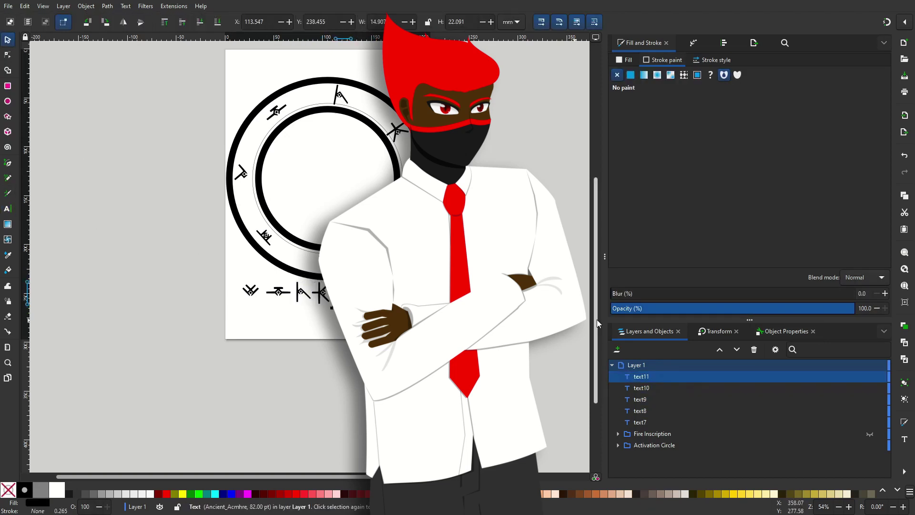
- Show and expand the Fire Inscription group and open its text6 for text editing
left_click(642, 389)
left_click(870, 434)
left_click(663, 434)
left_click(618, 433)
left_click(646, 445)
left_click(7, 208)
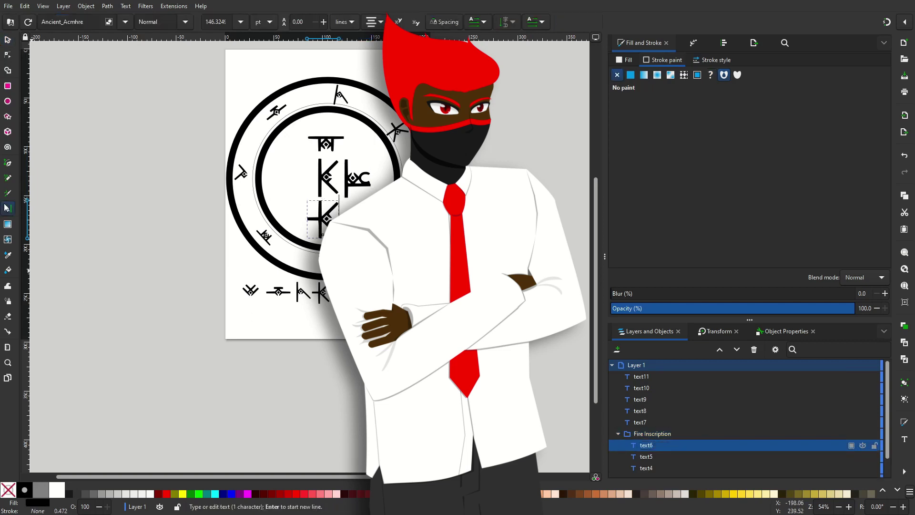
- Try to apply the fire glyphs' copied font size to text7, the first glyph below the circle
left_click(368, 182)
left_click(253, 288)
type("32498169")
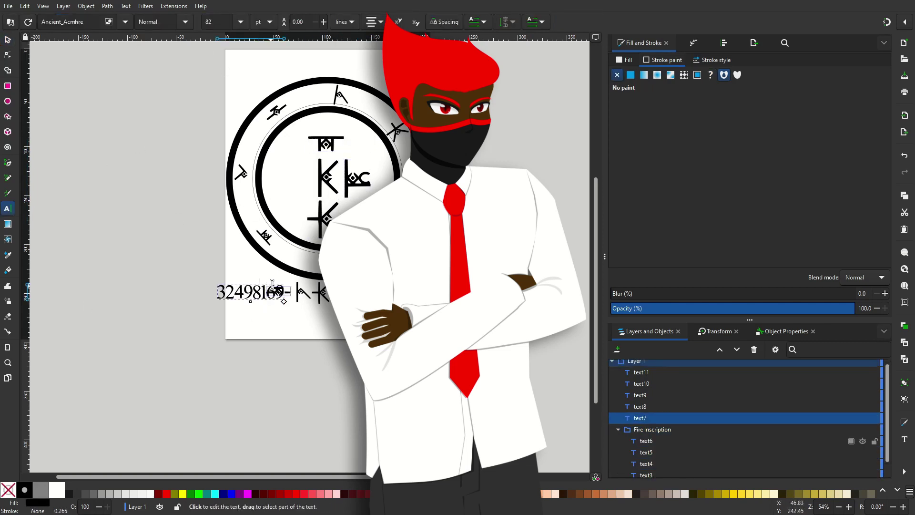
key("ctrl+z")
key("ctrl+a")
double_click(211, 22)
key("ctrl+v")
scroll(310, 252, "down", 2, "ctrl")
key("ctrl+z")
- Copy the font size of the fire glyph text3 and apply it to text7, making it 146.32 pt
left_click(274, 138)
triple_click(213, 22)
key("ctrl+c")
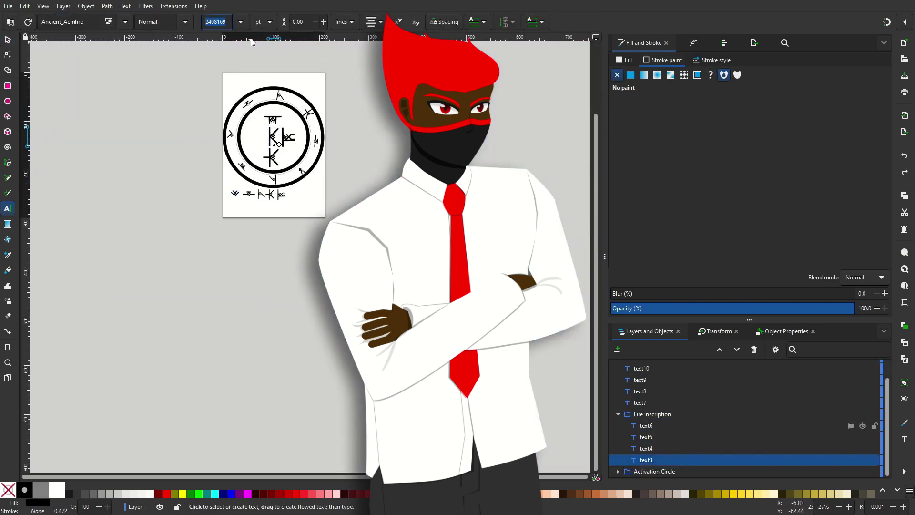
left_click(235, 194)
key("ctrl+a")
double_click(210, 22)
key("ctrl+v")
- Apply the same copied font size, 146.32 pt, to the glyphs text8 through text11
scroll(224, 189, "up", 4, "ctrl")
left_click(332, 205)
key("ctrl+a")
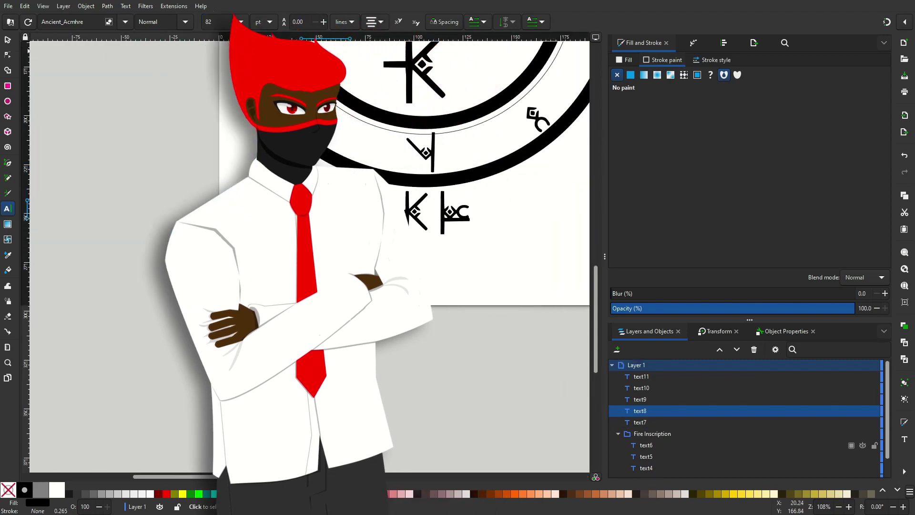
double_click(211, 22)
key("ctrl+v")
left_click(376, 209)
key("ctrl+a")
double_click(210, 22)
key("ctrl+v")
left_click(458, 212)
key("ctrl+a")
double_click(211, 22)
key("ctrl+v")
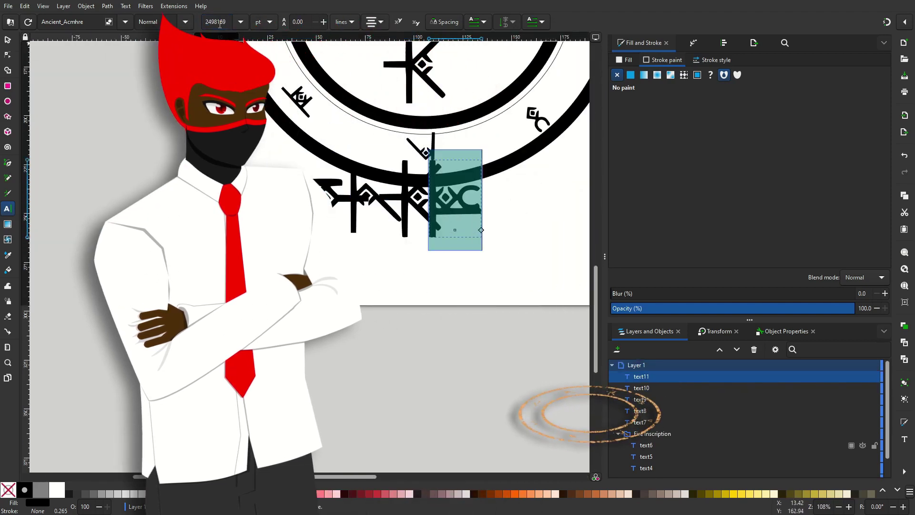
- Move text7 into the inner circle, over the fire inscription's central glyph
left_click(7, 40)
scroll(305, 228, "up", 8)
left_click(285, 341)
left_click_drag(285, 340, 426, 121)
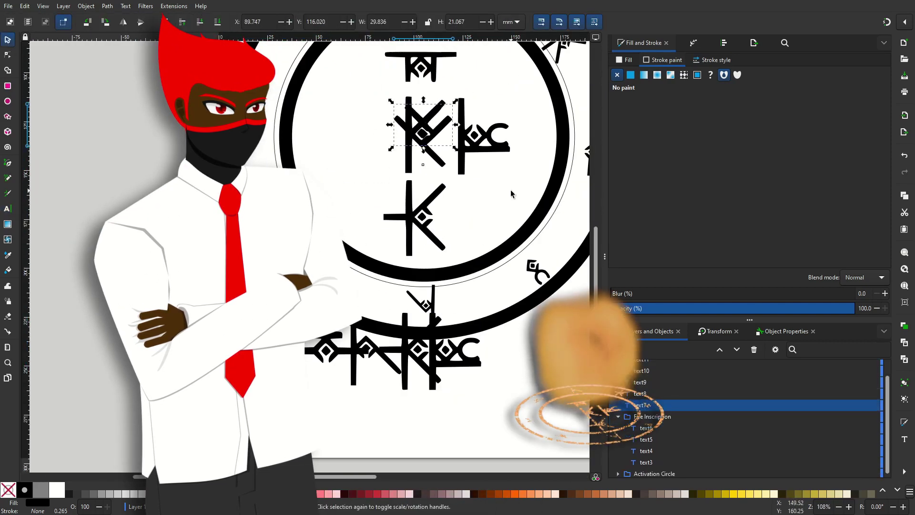
scroll(510, 189, "up", 3, "ctrl")
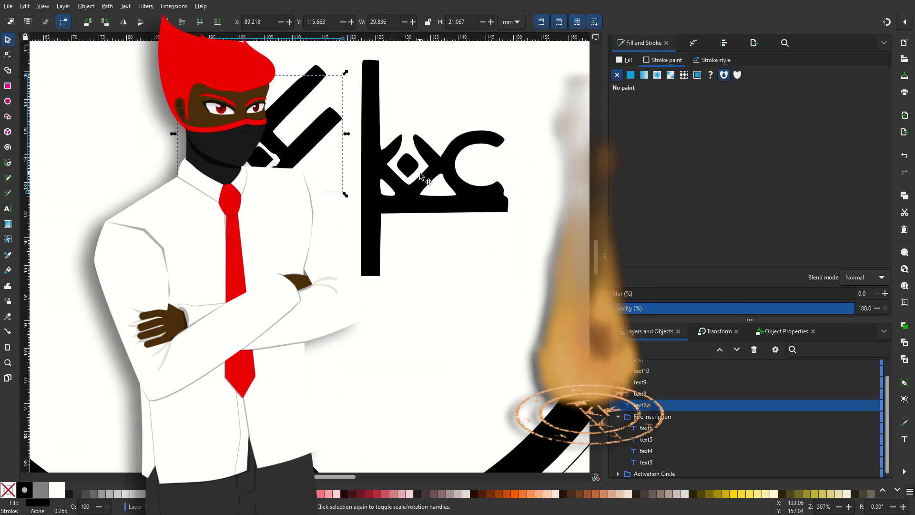
- Place text8 over the fire inscription's top glyph and text9 over its right-hand glyph
scroll(420, 176, "down", 4, "ctrl")
left_click(305, 328)
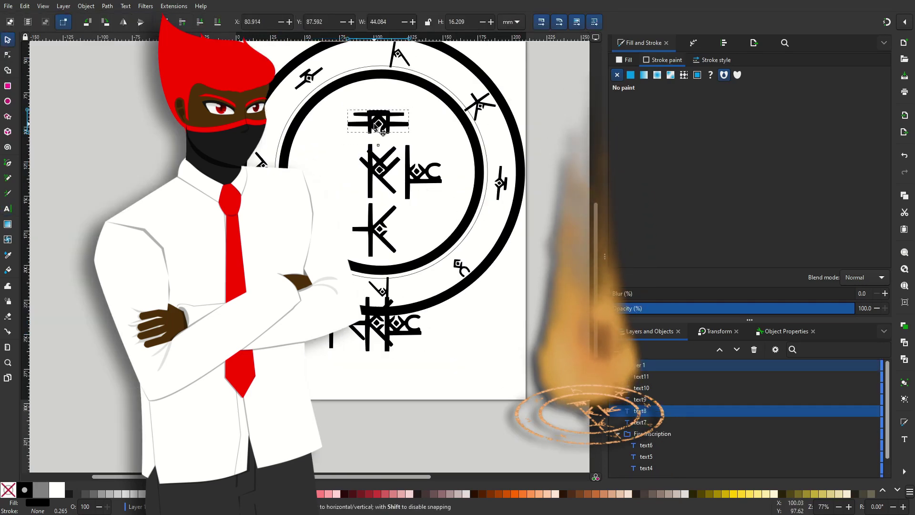
left_click_drag(412, 173, 413, 173)
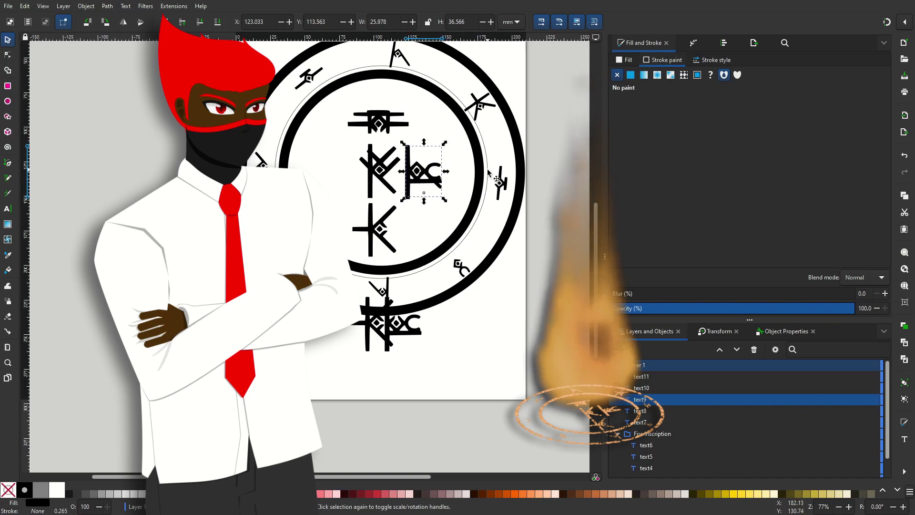
- Place text10 over the fire inscription's bottom glyph and text11 inside the circle, left of the central glyph
left_click_drag(373, 325, 377, 232)
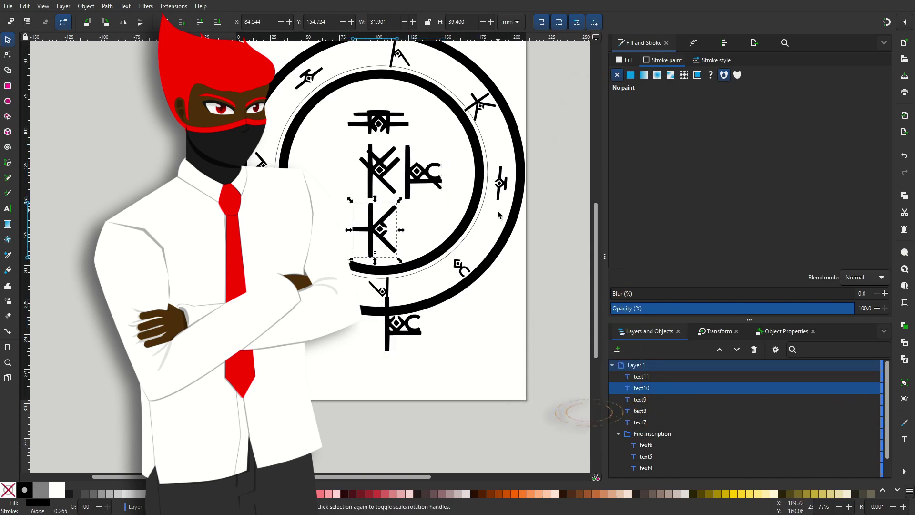
scroll(497, 211, "up", 3, "ctrl")
scroll(336, 253, "down", 2, "ctrl")
left_click(276, 398)
left_click_drag(275, 398, 180, 183)
key("Right")
key("Right")
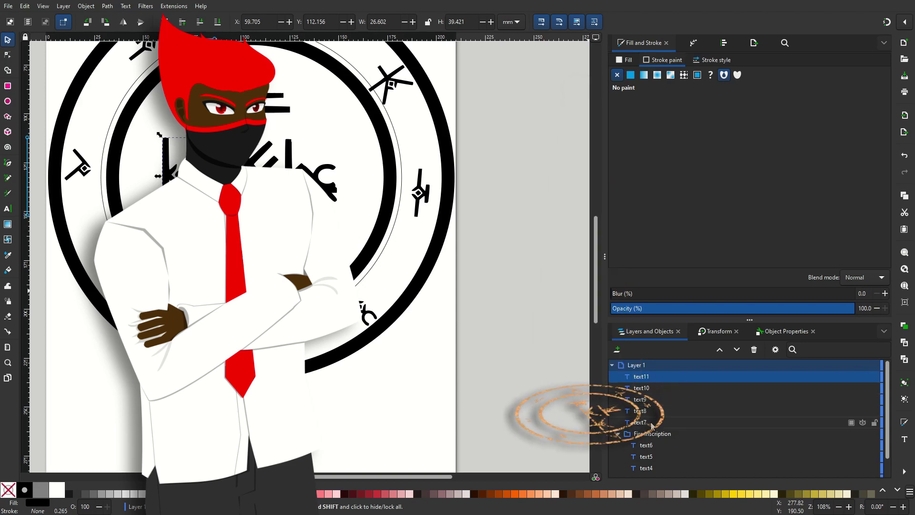
- Group text7 through text11 and rename the group "Water Inscription"
right_click(646, 392)
left_click(641, 423)
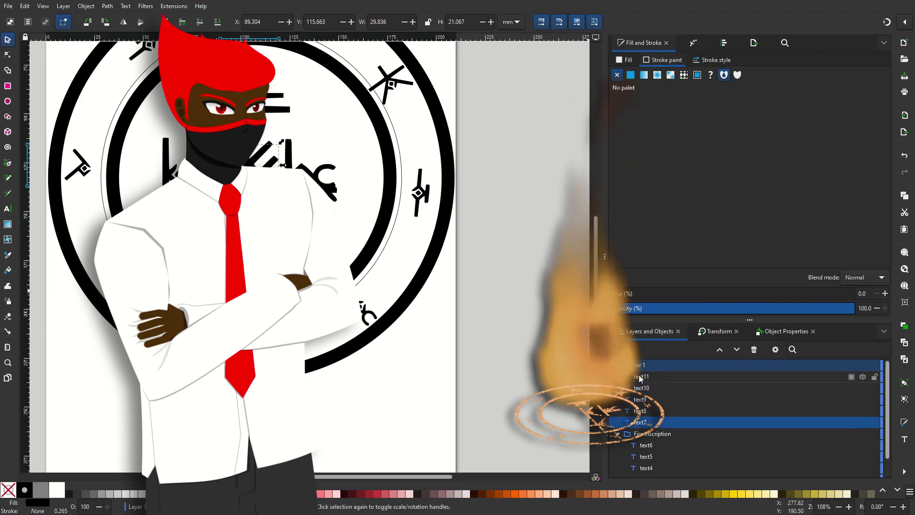
left_click(641, 377, "shift")
key("ctrl+g")
double_click(643, 376)
type("Water Inscription")
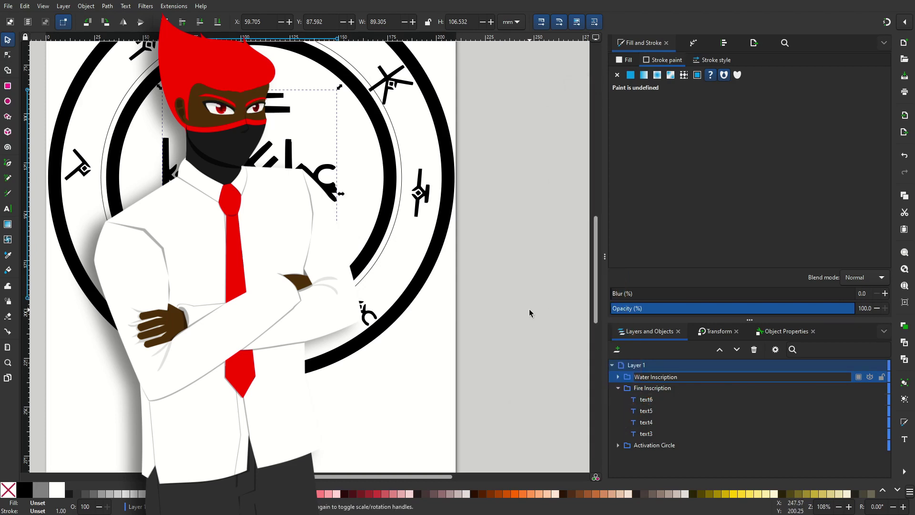
- Hide the Fire Inscription group and expand the Water Inscription group
left_click(633, 379)
left_click(869, 387)
left_click(287, 162)
left_click(618, 377)
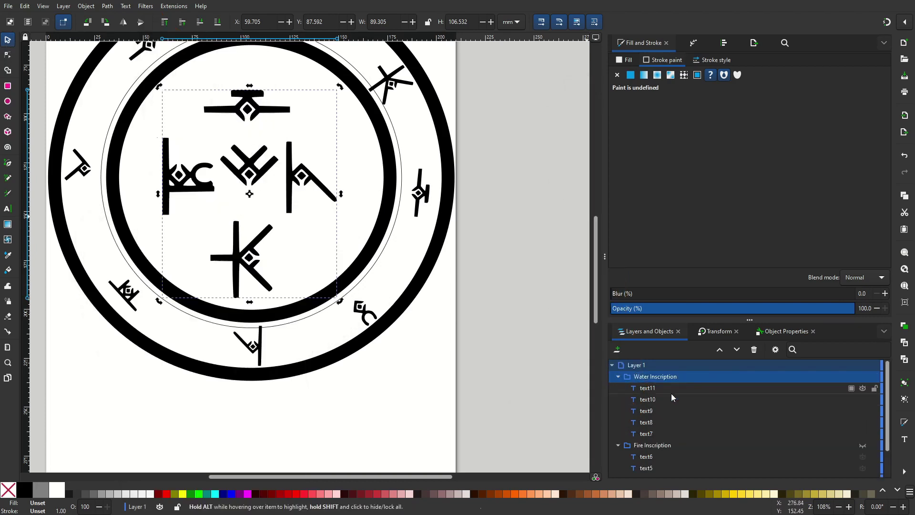
- Nudge the water inscription's right-hand glyph, text9, about 0.5 mm to the right
left_click(667, 399)
left_click(665, 410)
key("Right")
key("Right")
key("Right")
key("Right")
key("Right")
key("Right")
key("Left")
key("Left")
key("Left")
key("Left")
key("Left")
key("Left")
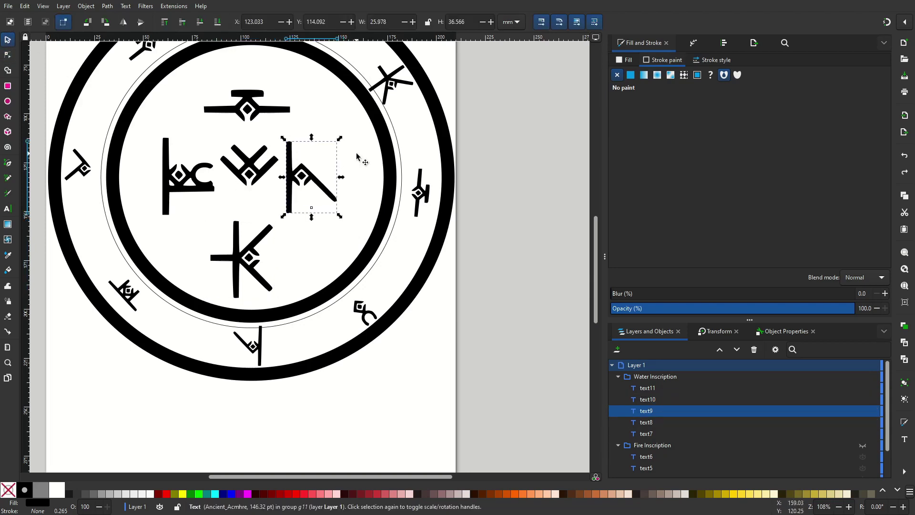
- Nudge the water inscription's left-hand glyph, text11, about 0.5 mm to the right
left_click(655, 377)
left_click(676, 387)
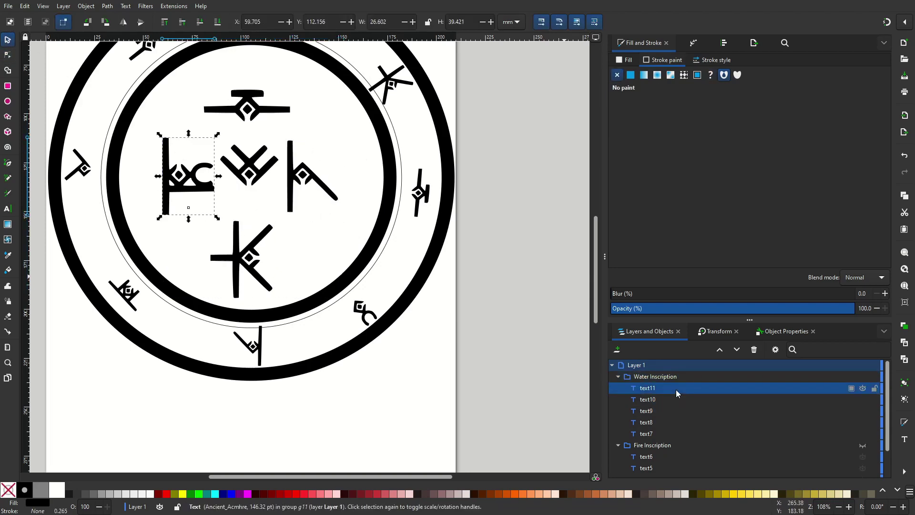
key("Right")
key("Right")
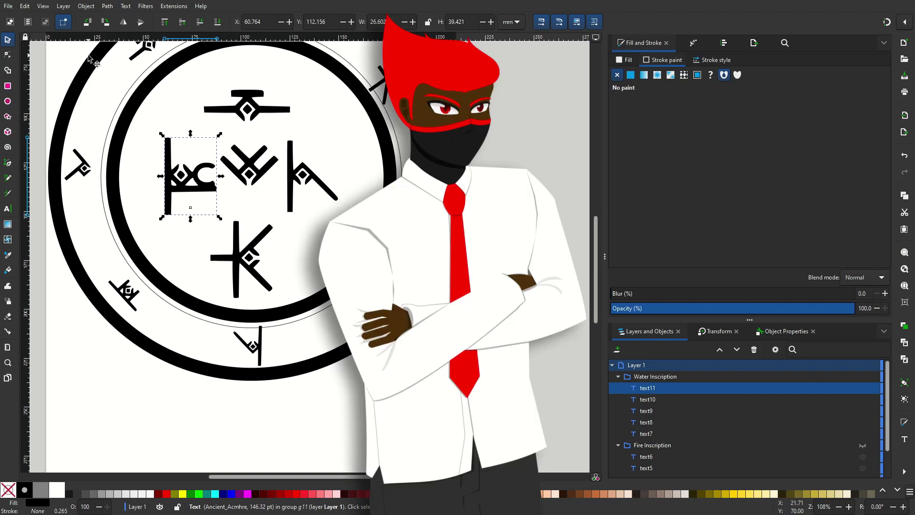
key("Left")
key("Left")
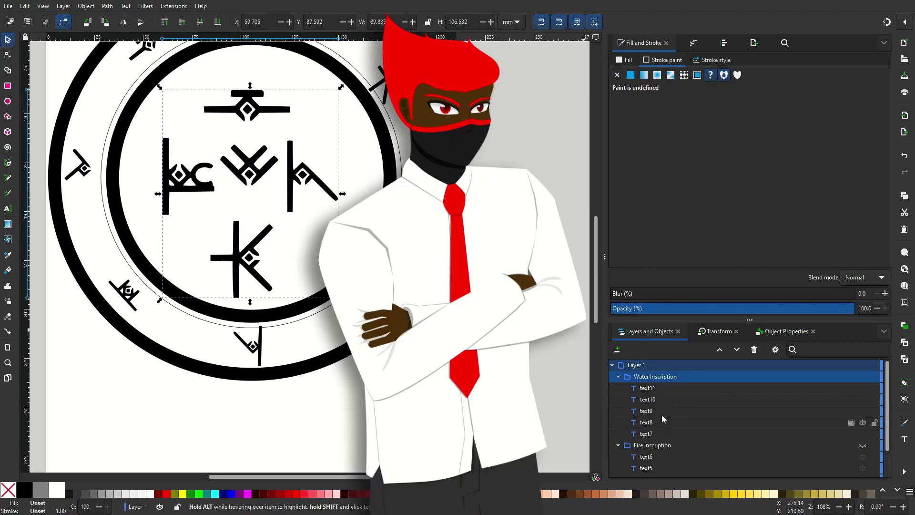
left_click(6, 55)
key("s")
key("Right")
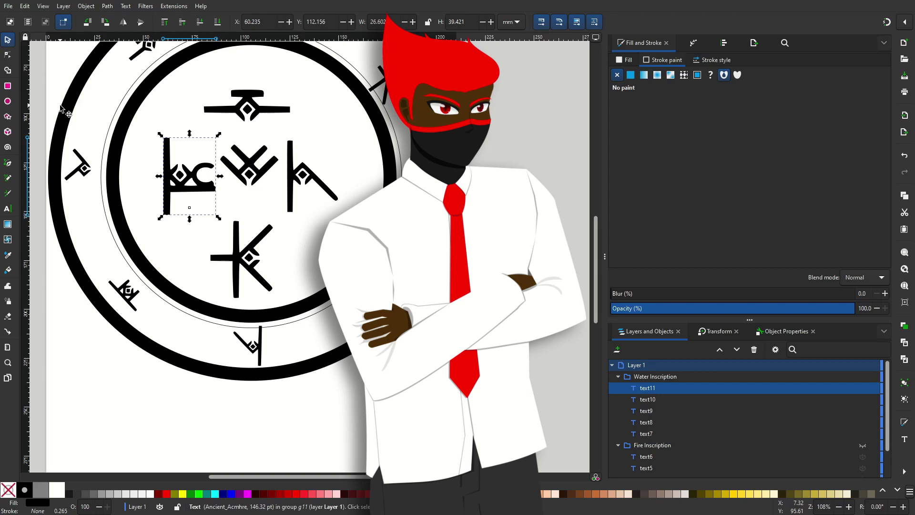
- Show the Fire Inscription group and nudge it together with the Water Inscription group about 1.3 mm right
left_click(862, 445)
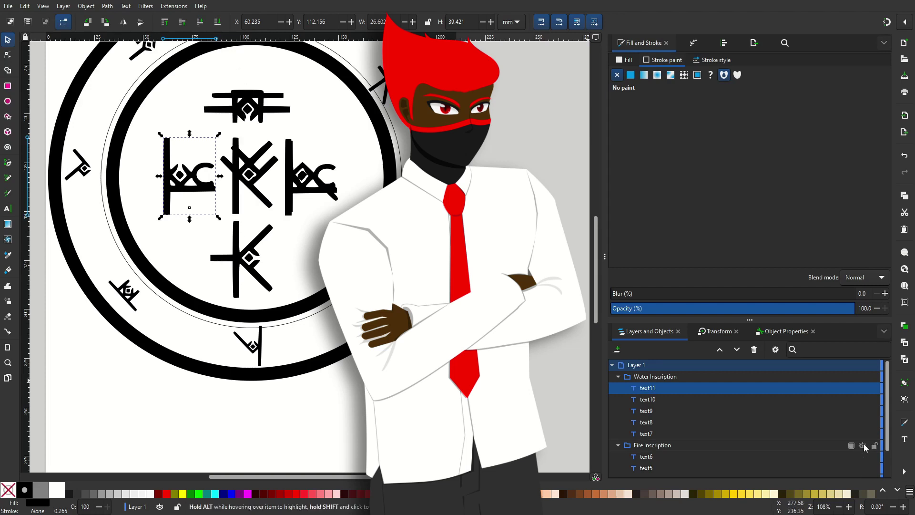
left_click(816, 376)
left_click(673, 445, "ctrl")
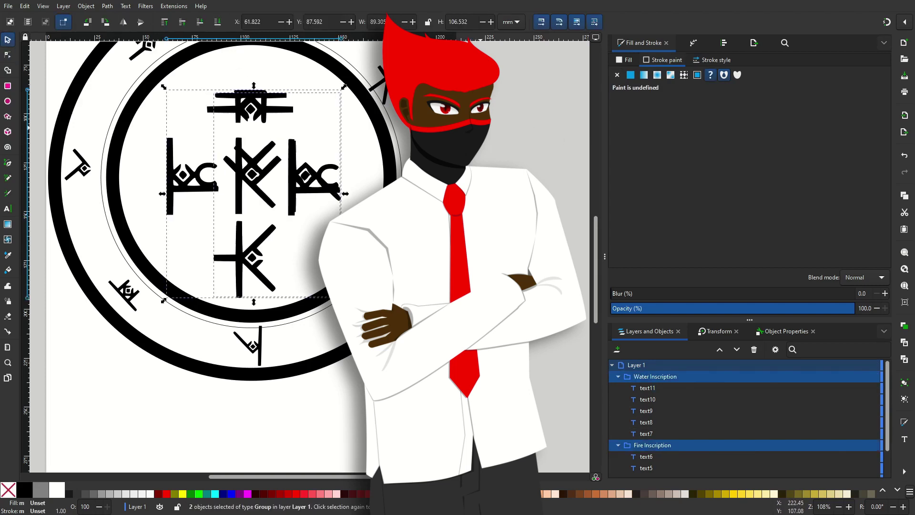
key("Left")
key("alt+Right")
- Hide the Water Inscription group and collapse both inscription groups in the object list
left_click(842, 376)
left_click(862, 376)
scroll(413, 255, "down", 2, "ctrl")
middle_click_drag(413, 254, 364, 255)
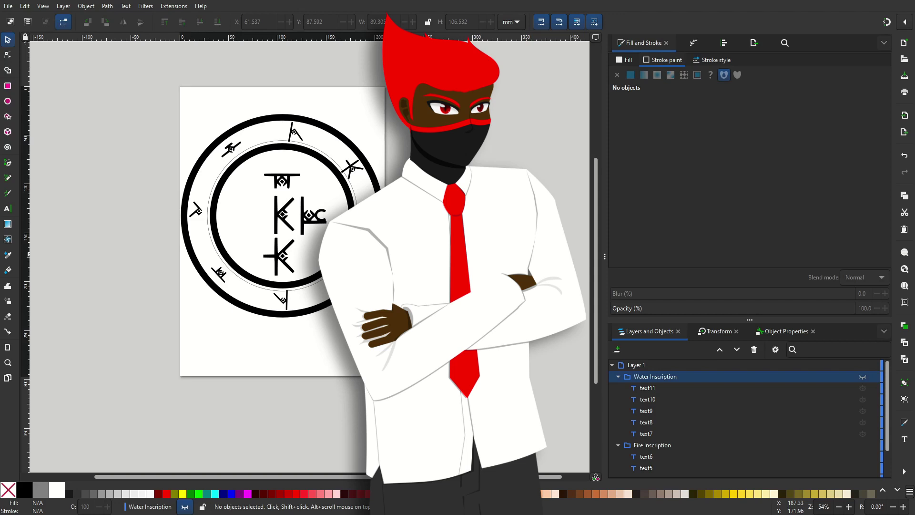
left_click(618, 377)
left_click(618, 388)
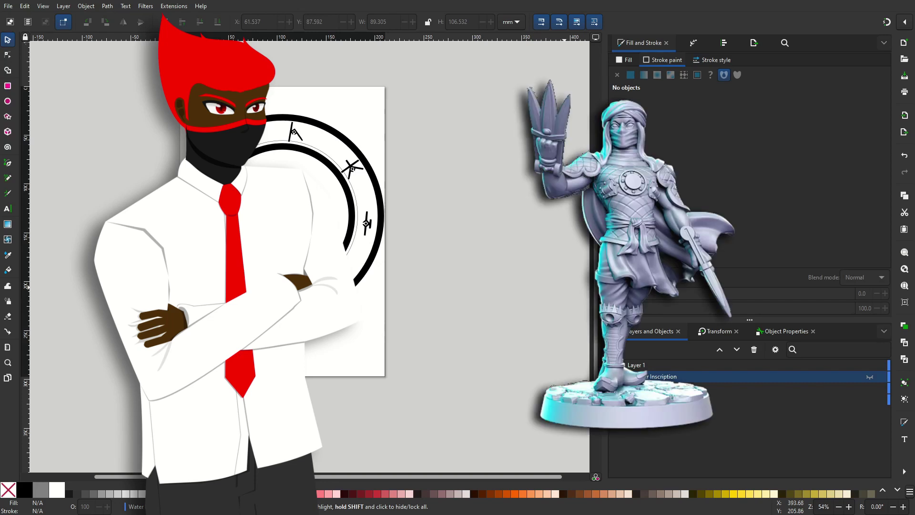
- Try to combine the Water Inscription, Fire Inscription and Activation Circle into one parent group
left_click(654, 399)
left_click(644, 377, "shift")
key("ctrl+g")
double_click(638, 376)
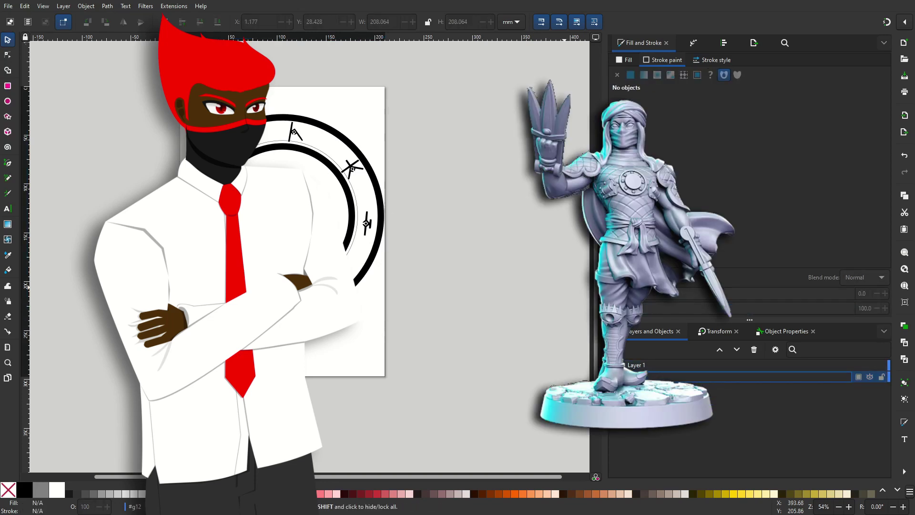
left_click(691, 377)
- Set the page background to black in the document properties
left_click(9, 6)
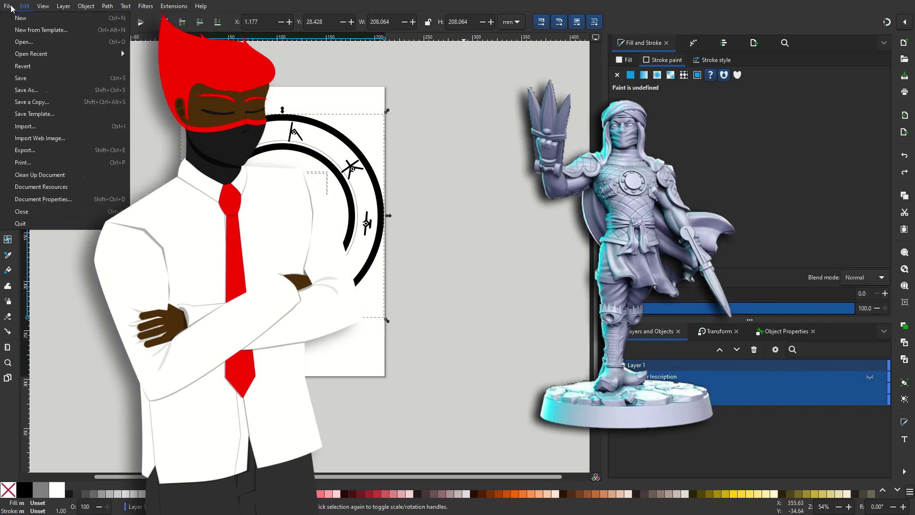
left_click(43, 198)
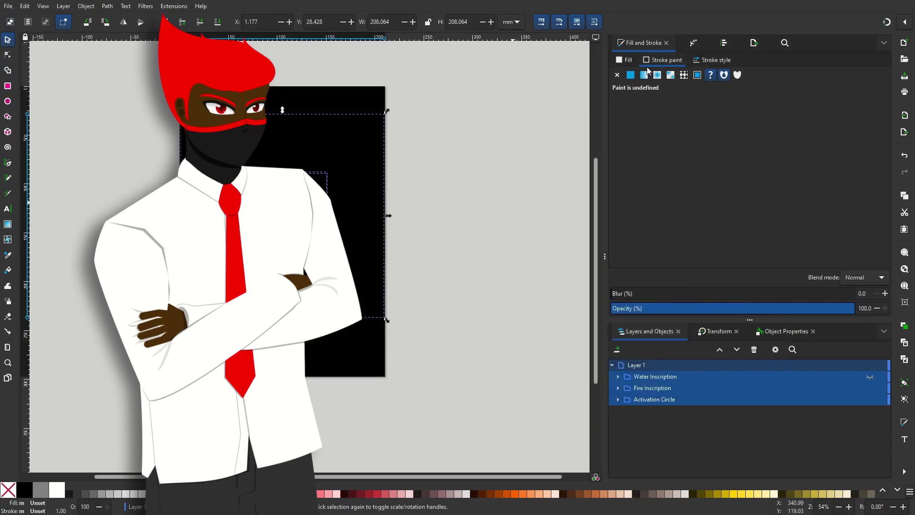
- Give the three groups a flat black fill and set the stroke of the three Activation Circle rings to white
left_click(630, 62)
left_click_drag(848, 161, 621, 162)
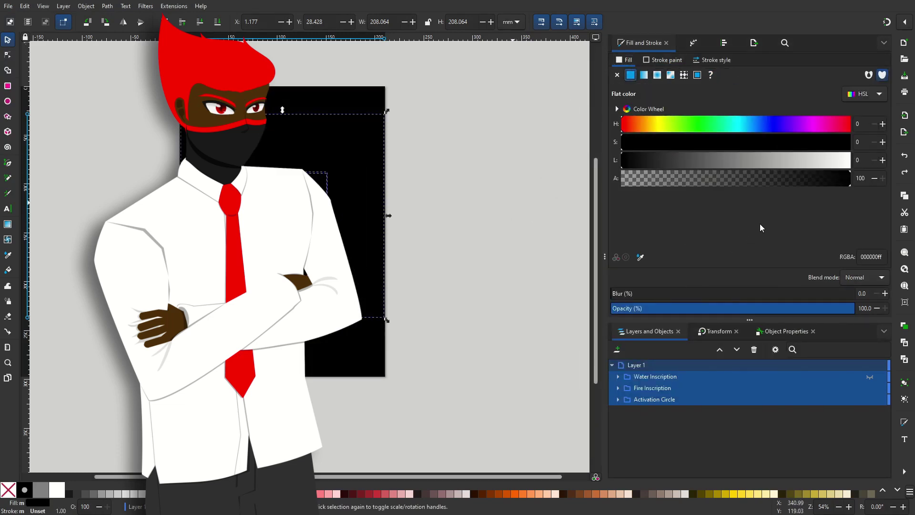
left_click(663, 60)
left_click(618, 376)
left_click(617, 376)
left_click(618, 399)
left_click(654, 400)
left_click(647, 423)
left_click(646, 445, "shift")
left_click_drag(827, 169, 855, 164)
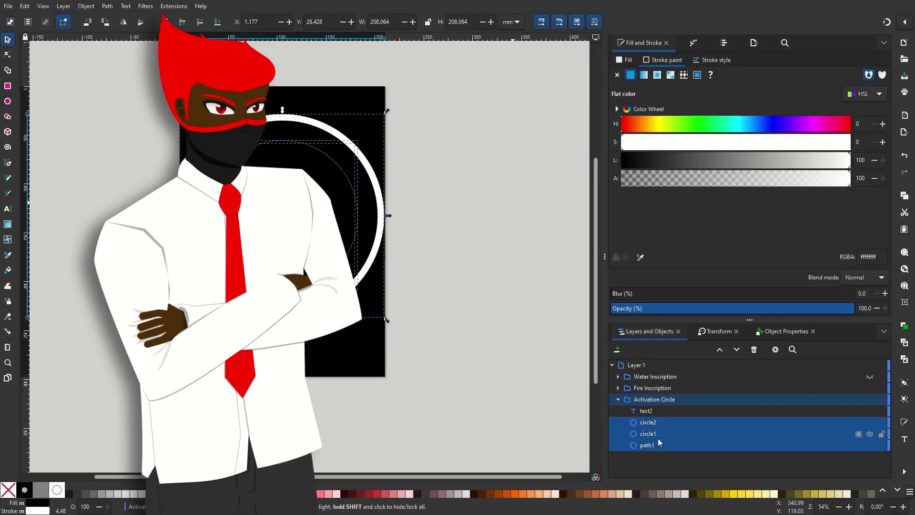
- Hide circle2 in the Activation Circle group and fill the ring glyphs and both inscription groups with white
left_click(857, 422)
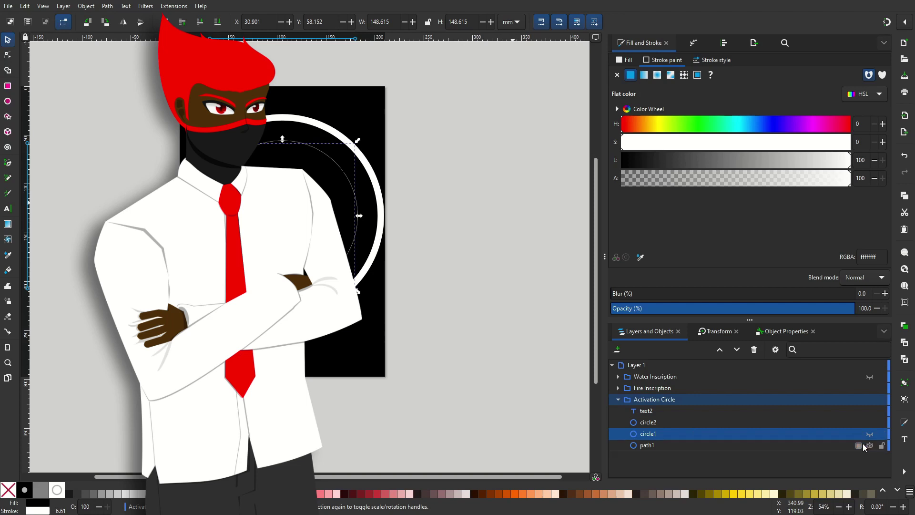
left_click(700, 411)
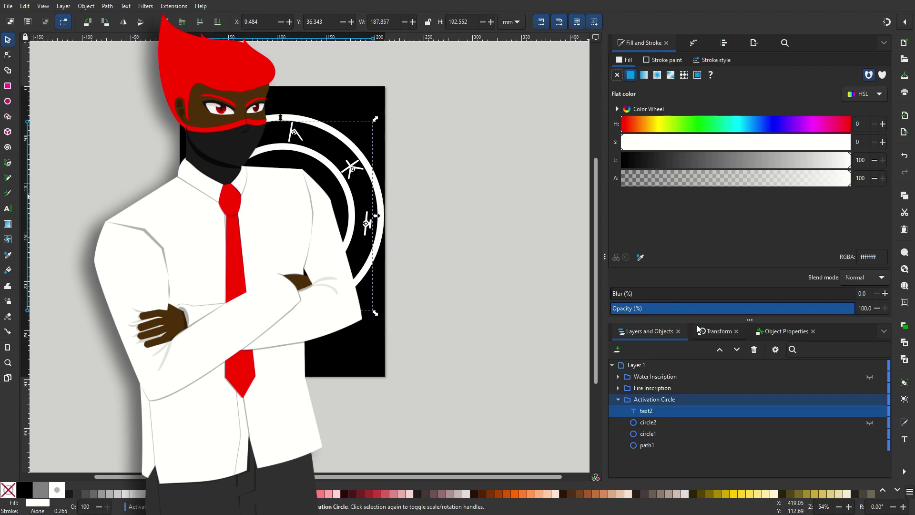
left_click(653, 387)
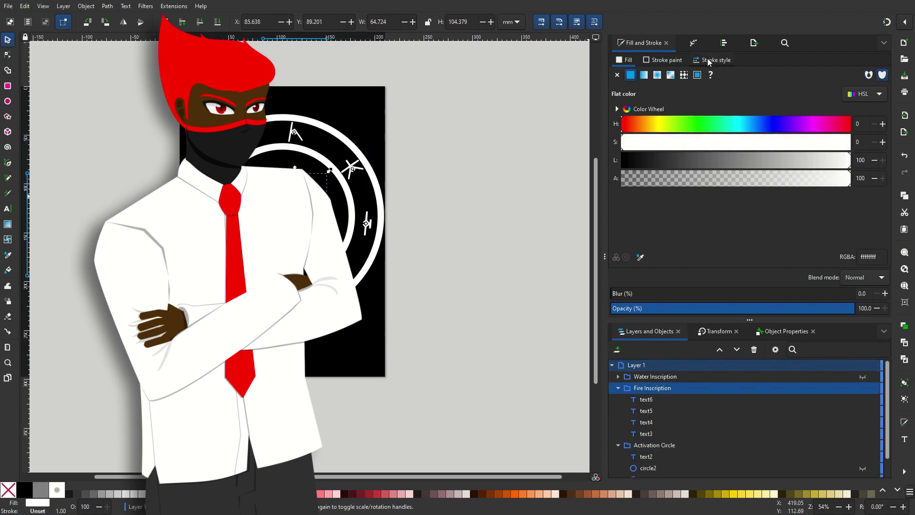
left_click(853, 376)
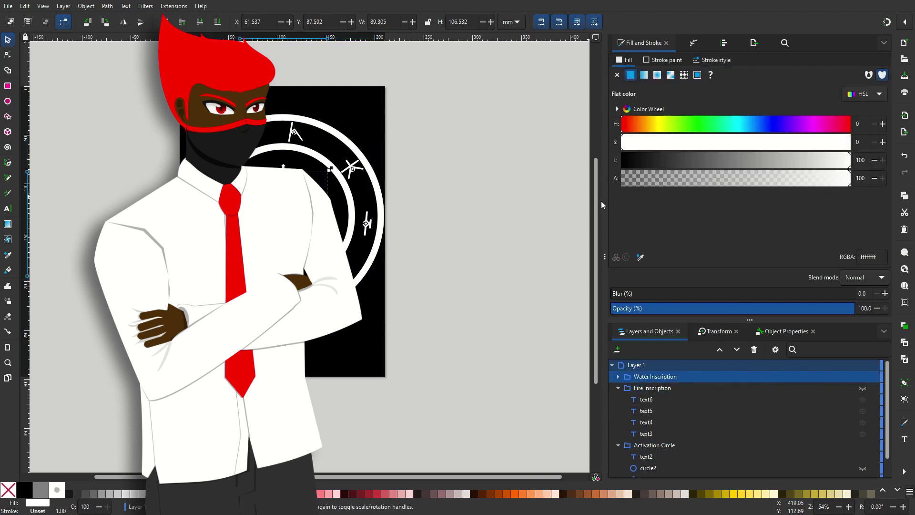
left_click(857, 388)
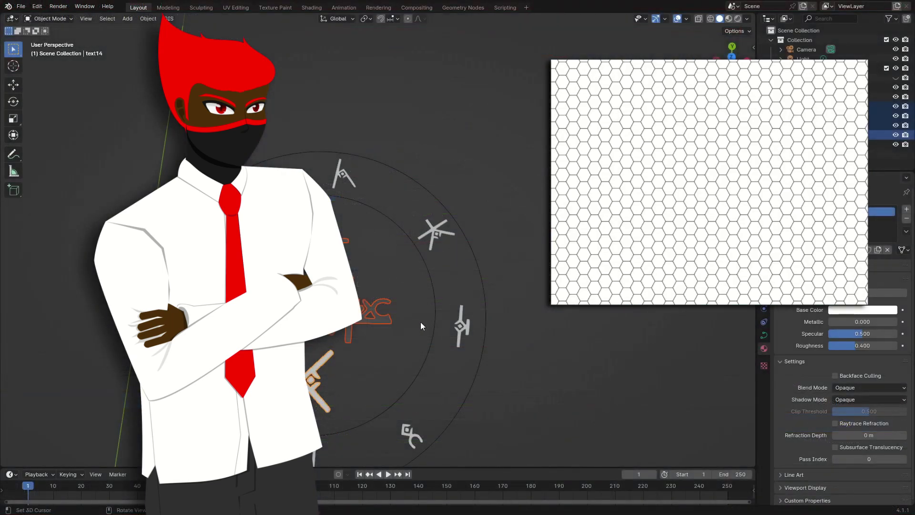
- Switch to Blender and convert the imported outer and inner circle curves, circle14 and circle15, to meshes
scroll(399, 280, "down", 3)
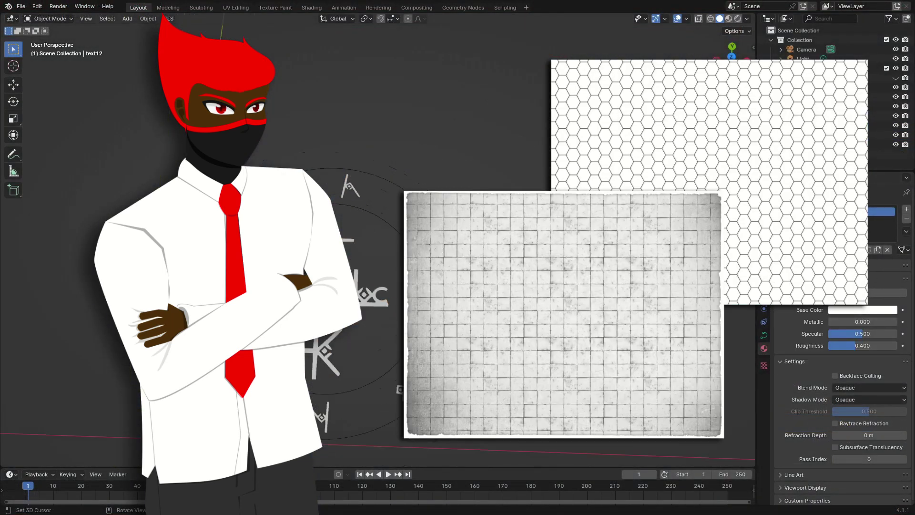
left_click(402, 281)
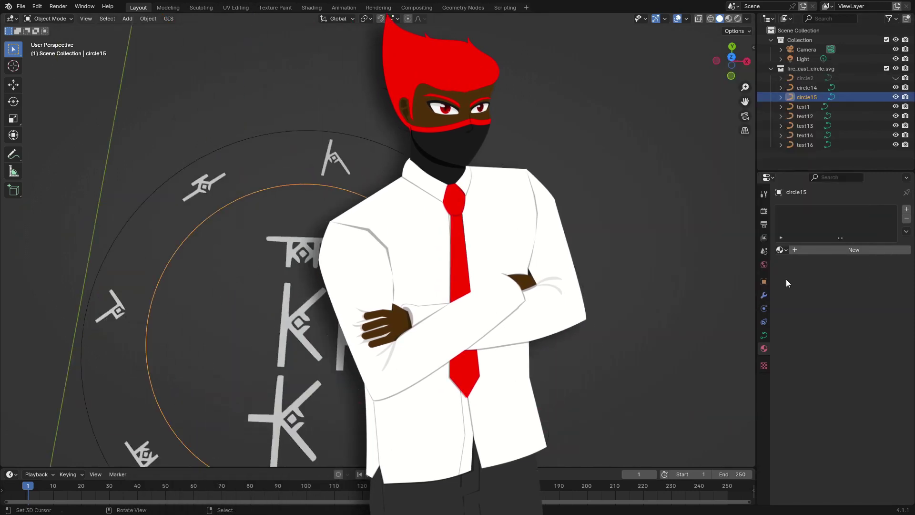
middle_click_drag(662, 268, 547, 324, "ctrl")
middle_click_drag(533, 309, 547, 324)
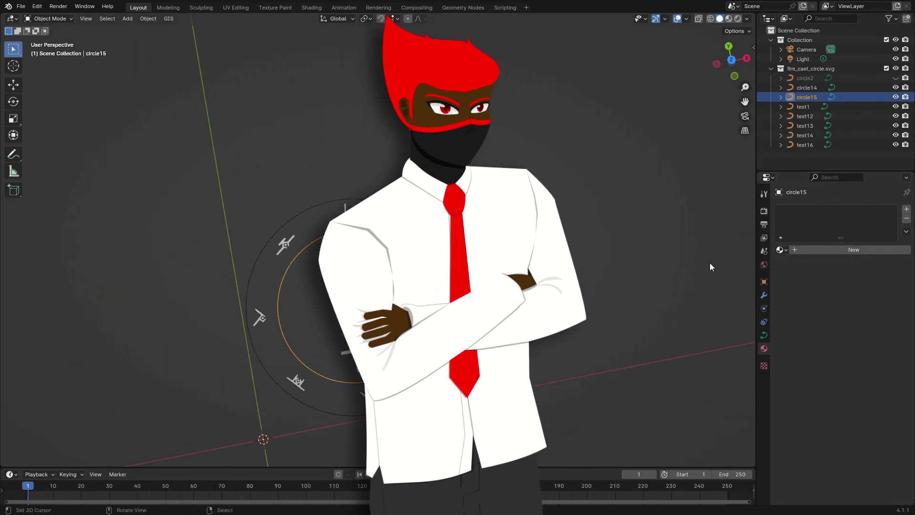
right_click(460, 295)
right_click(429, 303, "shift")
left_click(116, 21)
mouse_move(148, 19)
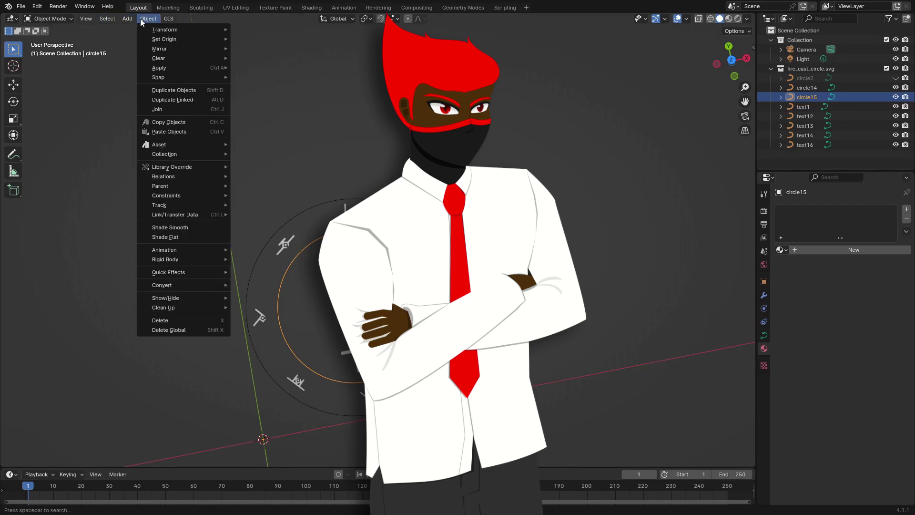
mouse_move(160, 284)
left_click(252, 285)
right_click(253, 271)
left_click(148, 19)
left_click(253, 293)
- Extrude the outer circle's edge outward with a scale of 1.05 to form a flat ring
key("Tab")
key("a")
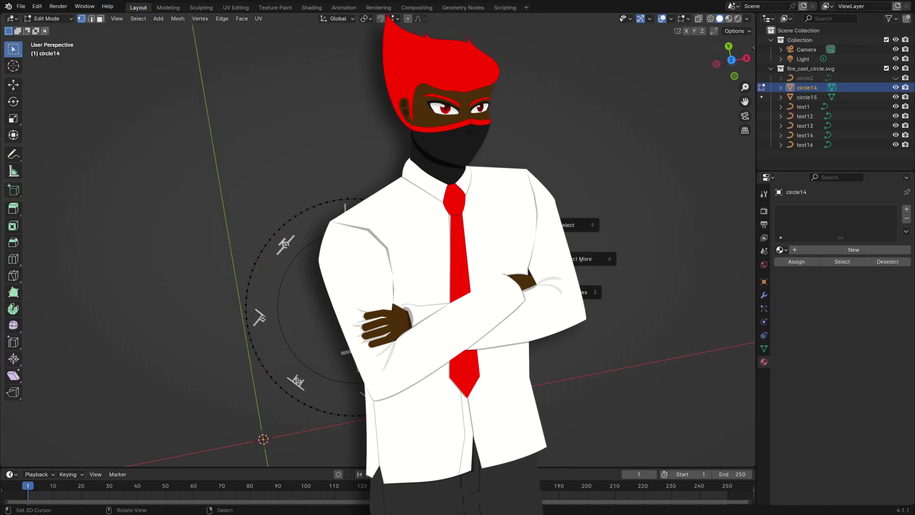
key("e")
key("s")
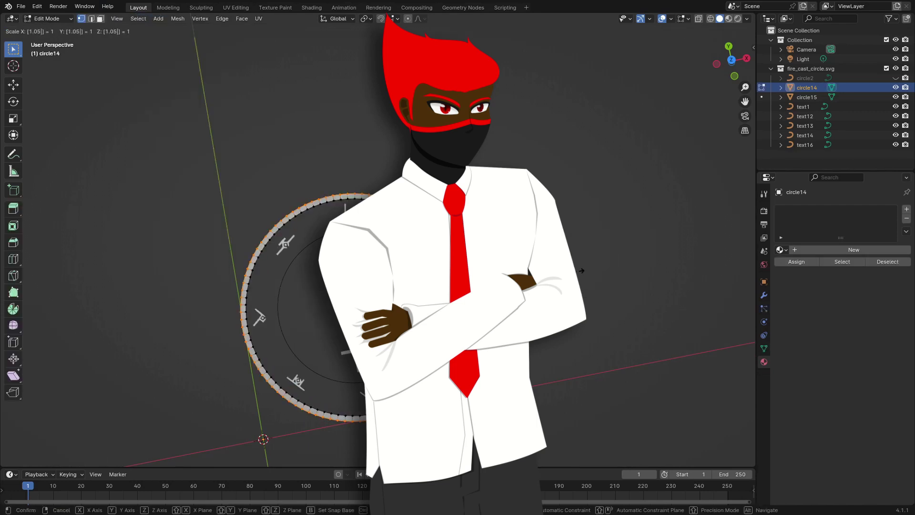
left_click(577, 271)
key("Tab")
- Extrude the inner circle's edge outward into a flat ring, first at scale 1.05 and then wider freehand
right_click(427, 288)
key("Tab")
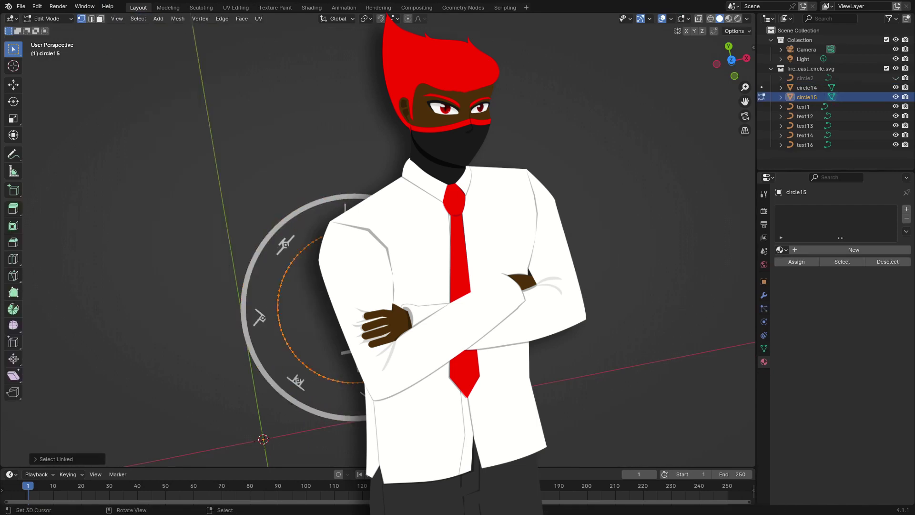
type("g")
type("1.05")
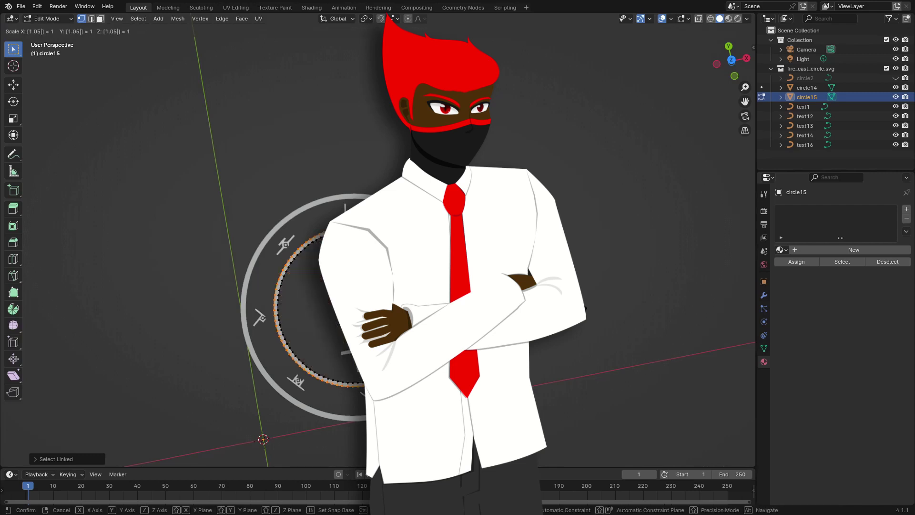
right_click(589, 310)
key("s")
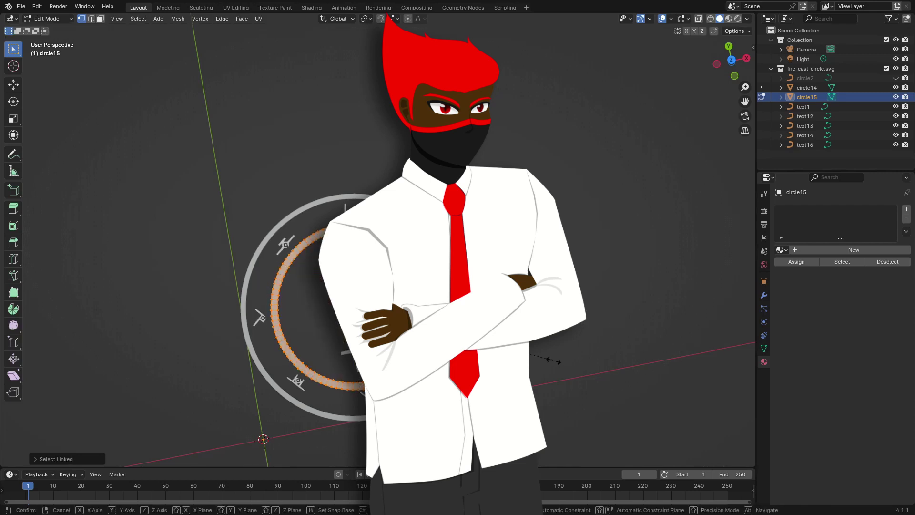
left_click(542, 353)
key("Tab")
- Rescale the outer edge of the inner ring freehand to match the band width of the outer ring
middle_click_drag(542, 353, 531, 360)
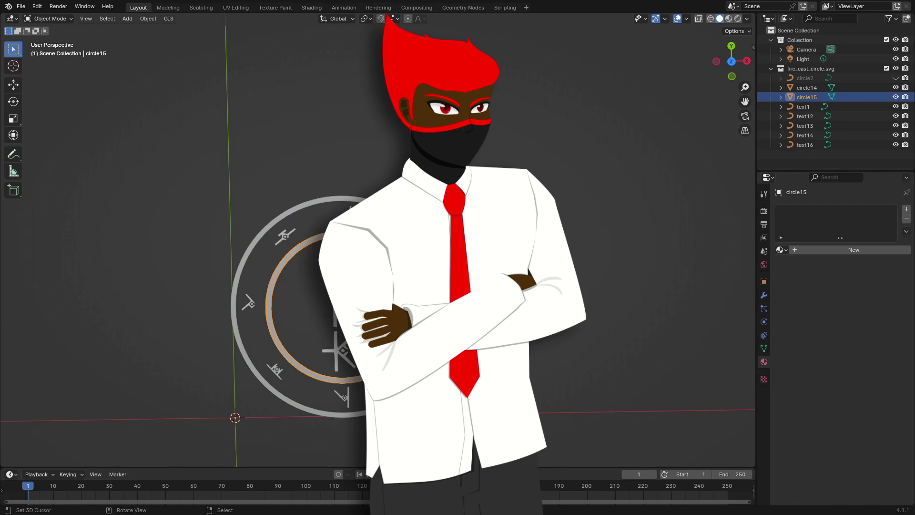
scroll(531, 360, "up", 4)
key("Tab")
key("s")
left_click(554, 344)
scroll(554, 344, "down", 3)
key("Tab")
right_click(469, 337)
key("Tab")
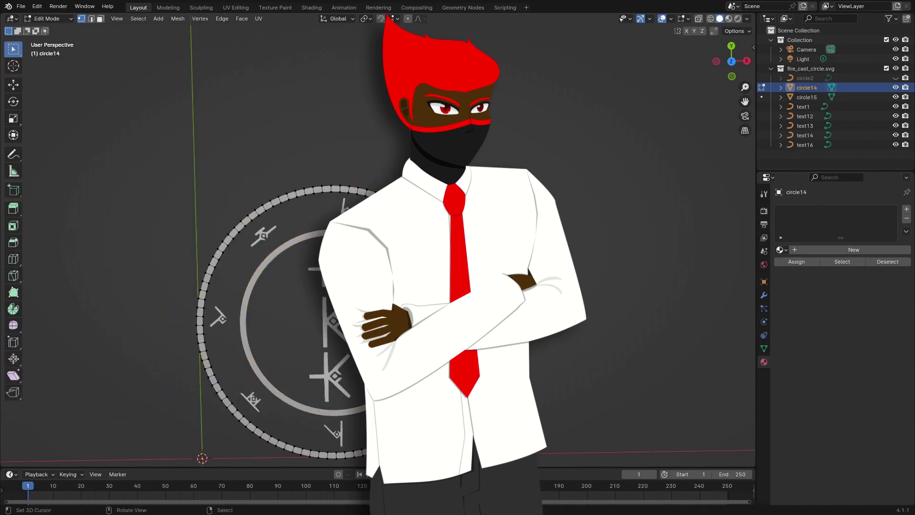
key("Tab")
- Join the four fire inscription glyphs into one object and unlink its material
middle_click_drag(576, 334, 669, 261)
right_click(481, 233)
right_click(364, 260)
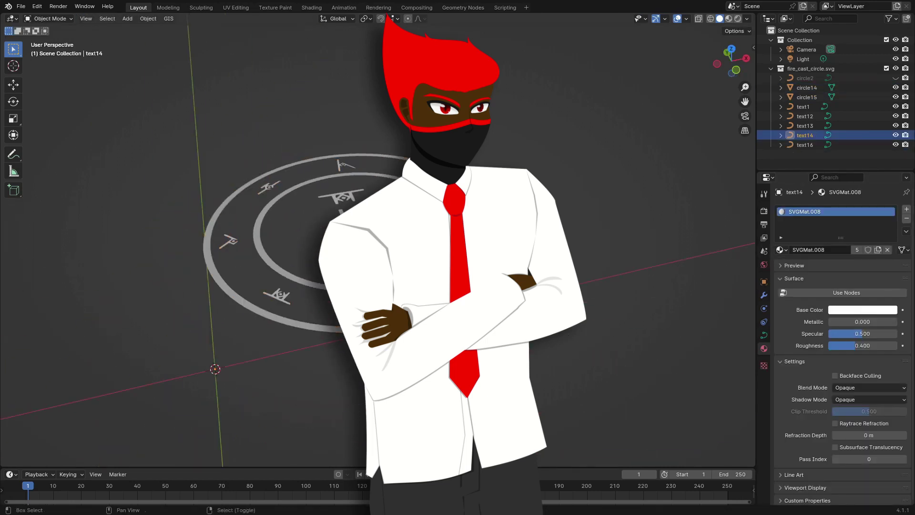
right_click(354, 228, "shift")
right_click(341, 196, "shift")
right_click(381, 224, "shift")
left_click(778, 251)
left_click(887, 250)
right_click(500, 233)
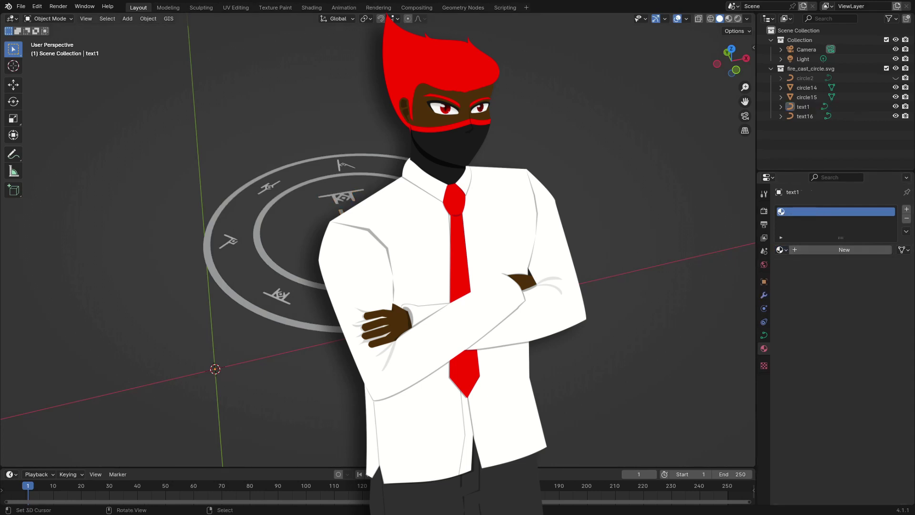
- Add a new material named Fire Cast to the outer ring, circle14
right_click(500, 231)
right_click(502, 231)
right_click(503, 231)
right_click(503, 231)
right_click(381, 202)
right_click(448, 228)
key("alt+a")
middle_click_drag(477, 233, 481, 305)
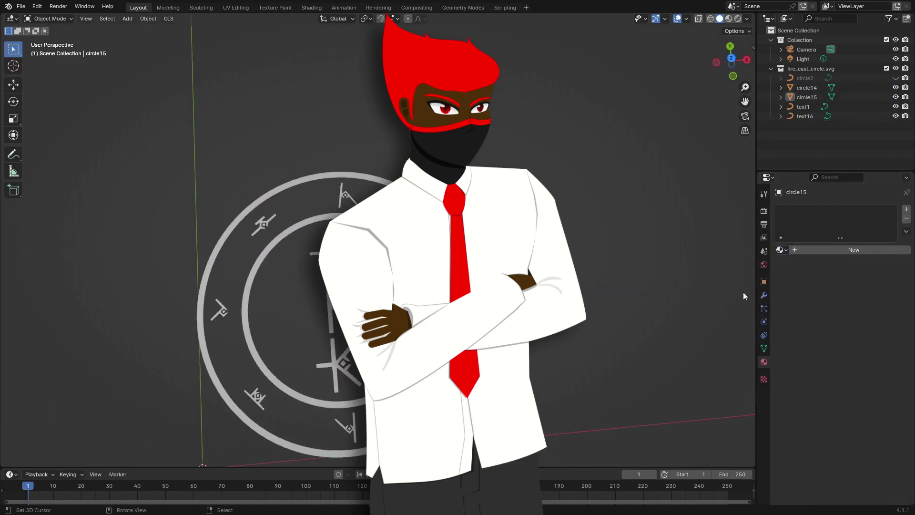
right_click(481, 310)
left_click(802, 250)
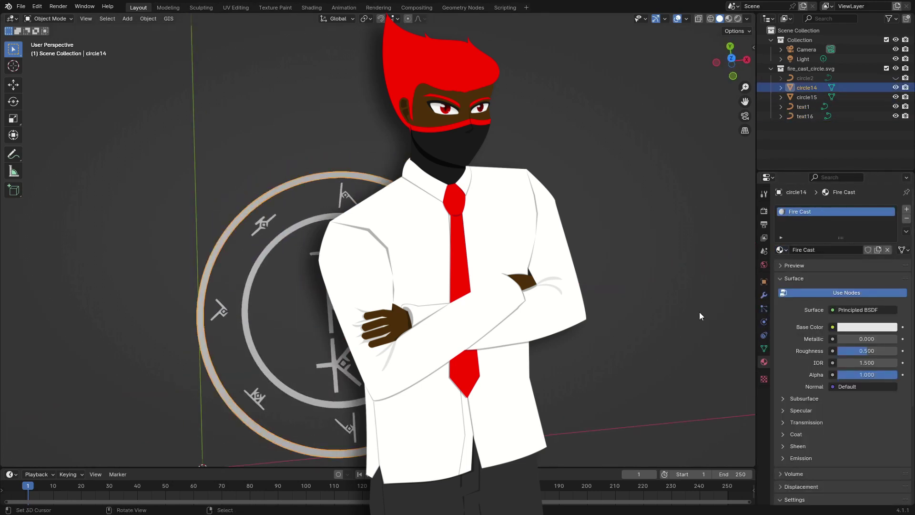
- Assign the Fire Cast material to the ring glyphs, the inner ring and the fire inscription
right_click(462, 312)
left_click(781, 250)
left_click(804, 263)
right_click(431, 312)
left_click(781, 249)
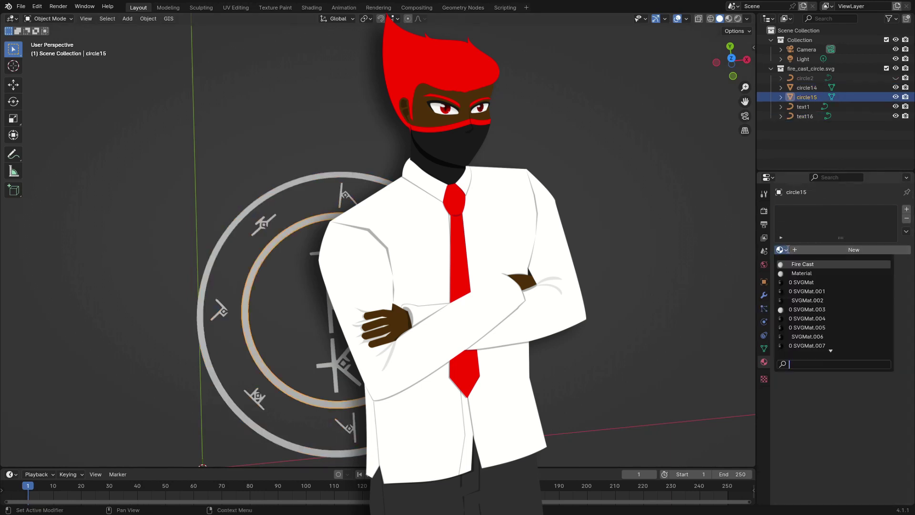
left_click(805, 263)
right_click(396, 315)
left_click(782, 249)
scroll(438, 260, "down", 7)
right_click(410, 264)
scroll(412, 266, "up", 2)
right_click(413, 272, "shift")
right_click(403, 272, "shift")
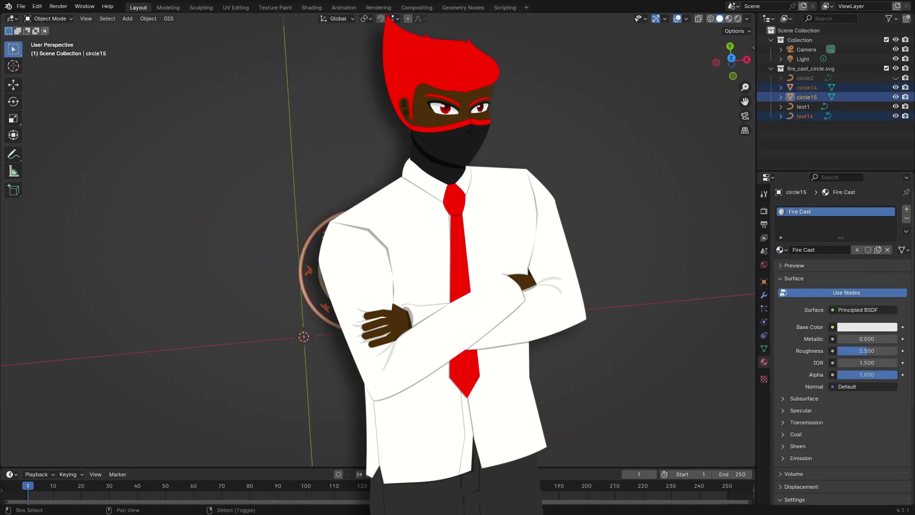
right_click(408, 271, "shift")
scroll(410, 272, "up", 4)
key("alt+a")
- Convert the ring glyphs, text16, and the fire inscription, text1, from curves to meshes
right_click(440, 296)
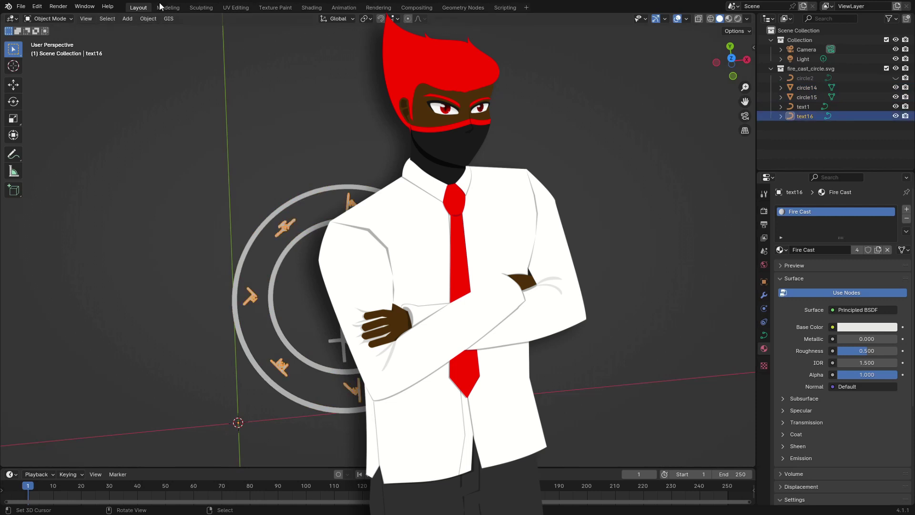
left_click(141, 20)
mouse_move(195, 285)
left_click(239, 295)
left_click(804, 108)
left_click(143, 20)
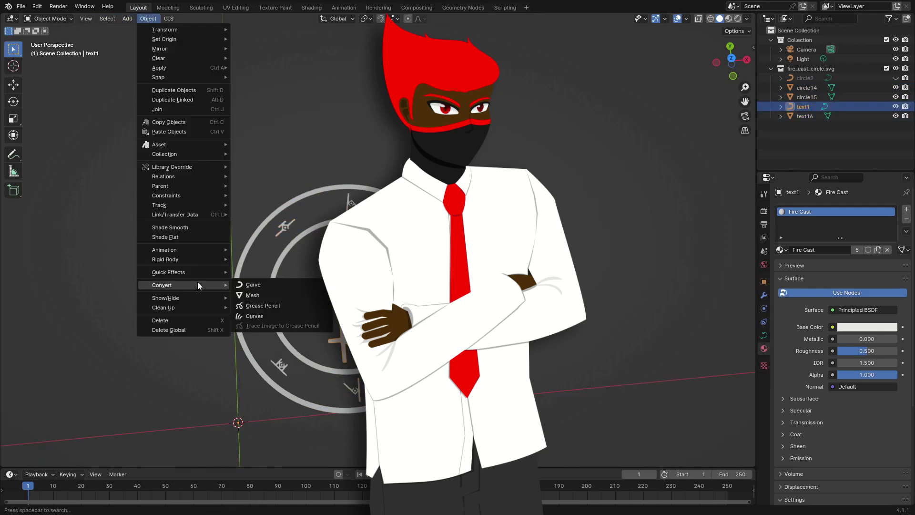
left_click(243, 295)
- Join the outer ring, inner ring and ring glyphs into a single object
key("alt+a")
scroll(381, 267, "up", 1)
right_click(456, 305)
right_click(479, 305, "shift")
right_click(436, 305, "shift")
right_click(456, 305, "shift")
key("ctrl+j")
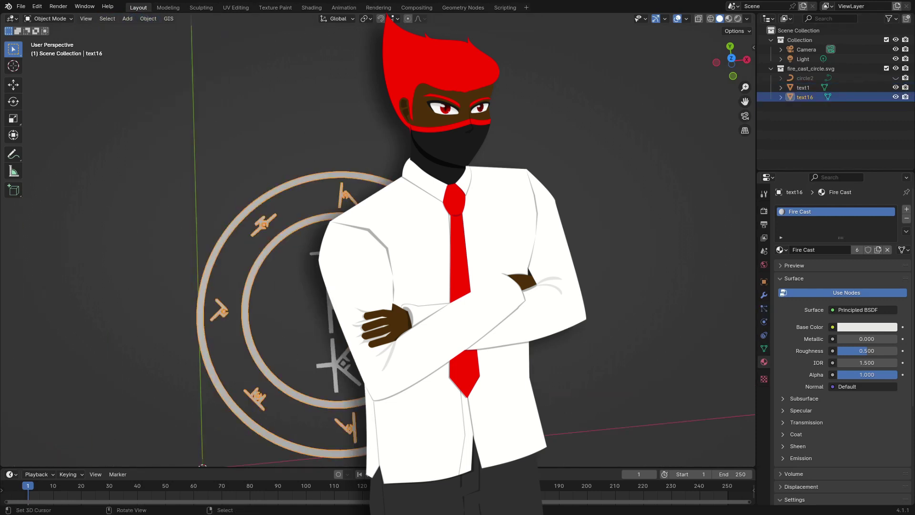
- Rename the joined ring object as Activation Circle and the central glyph object as Fire Inscription
scroll(453, 305, "down", 3)
middle_click_drag(453, 305, 462, 272)
double_click(804, 96)
type("Activation Circle")
key("Return")
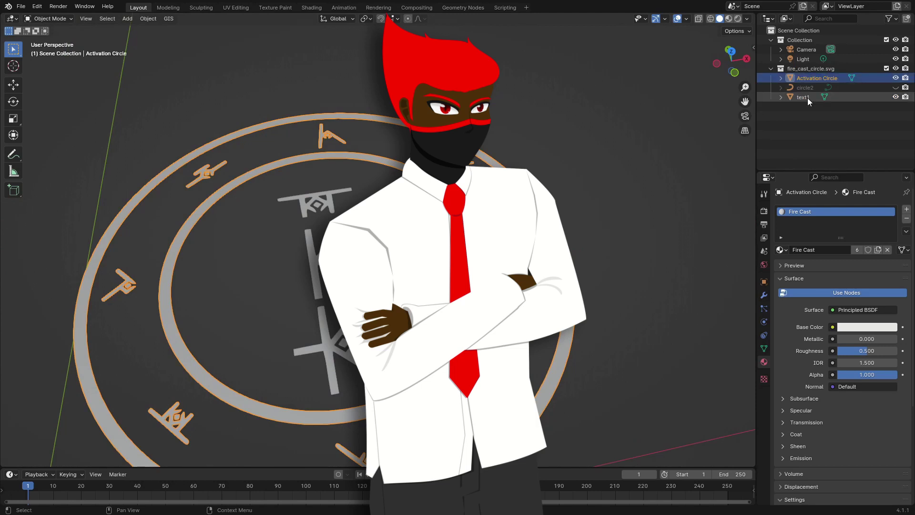
double_click(807, 98)
type("Fire Inscription")
key("Return")
- Unhide the leftover circle2 curve and delete it from the collection
left_click(896, 88)
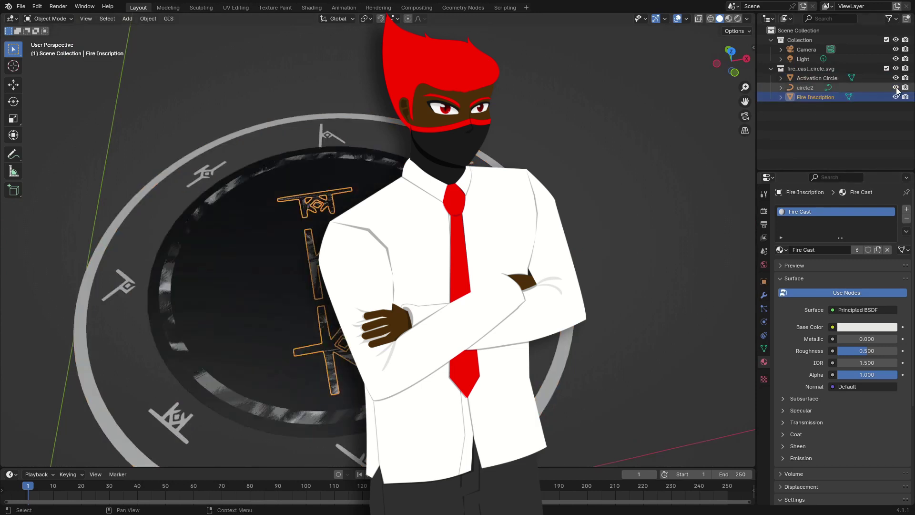
left_click(895, 88)
right_click(803, 88)
left_click(802, 89)
left_click(675, 136)
- Try to snap the Activation Circle and Fire Inscription to the 3D cursor with Selection to Cursor in top view
left_click(816, 78)
key("KP_7")
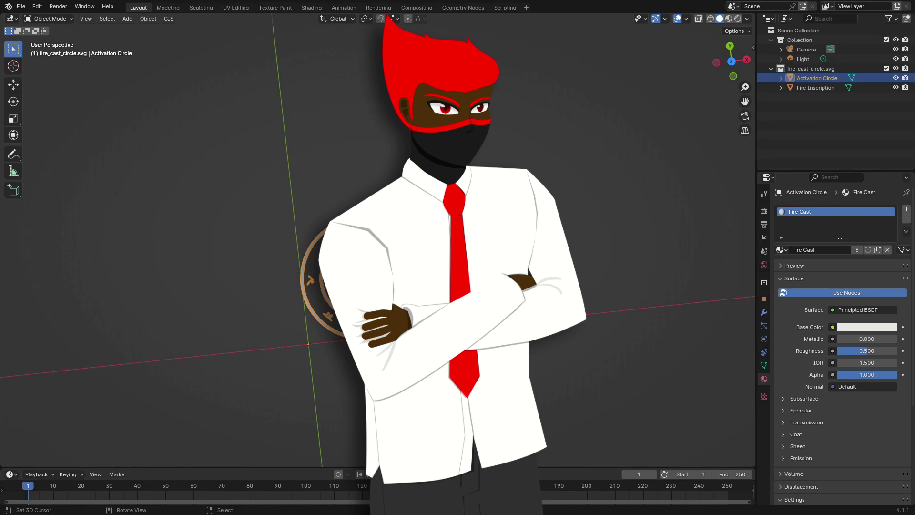
middle_click_drag(362, 286, 381, 276)
key("KP_7")
right_click(372, 276, "shift")
scroll(382, 286, "down", 3)
middle_click_drag(405, 305, 628, 308, "shift")
scroll(628, 308, "up", 7)
key("F3")
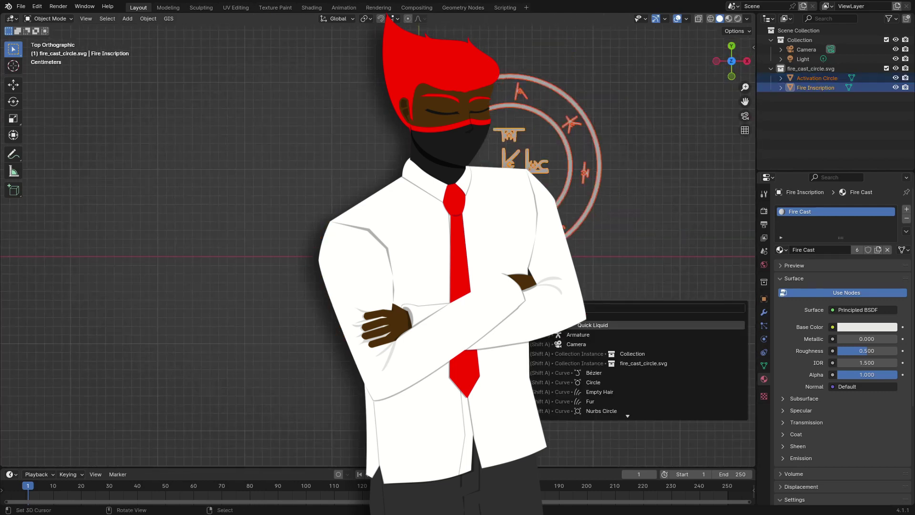
type("cursor")
key("Down")
key("Down")
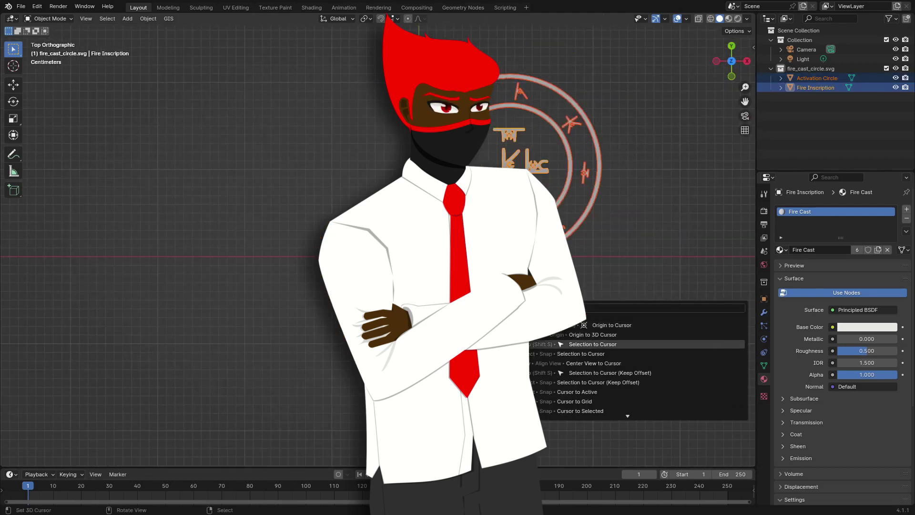
key("Return")
- Activate the Move tool and undo the last snap and selection changes
scroll(605, 158, "up", 1)
right_click(608, 143, "shift")
right_click(563, 151, "shift")
left_click(13, 85)
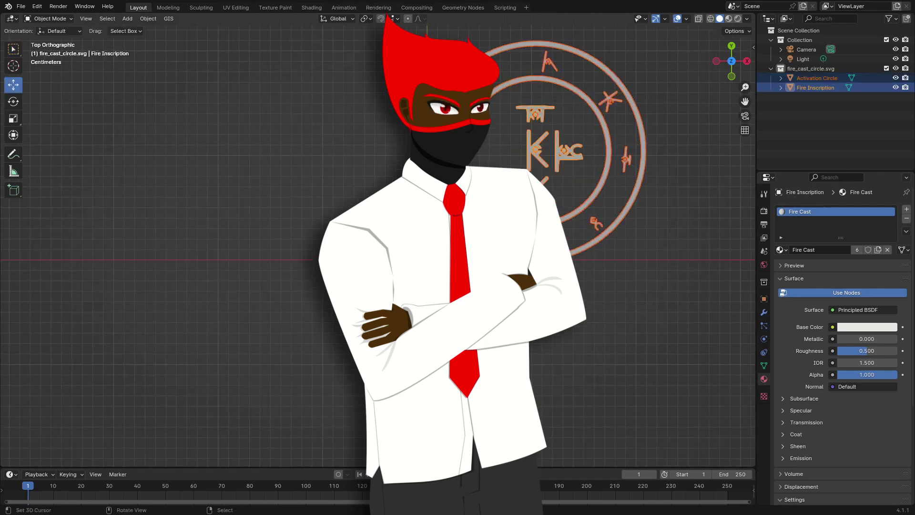
key("ctrl+z")
key("ctrl+z")
- Try to align the Activation Circle and Fire Inscription with a geometry origin command, then undo it
right_click(561, 220)
right_click(543, 168, "shift")
key("F3")
type("geo")
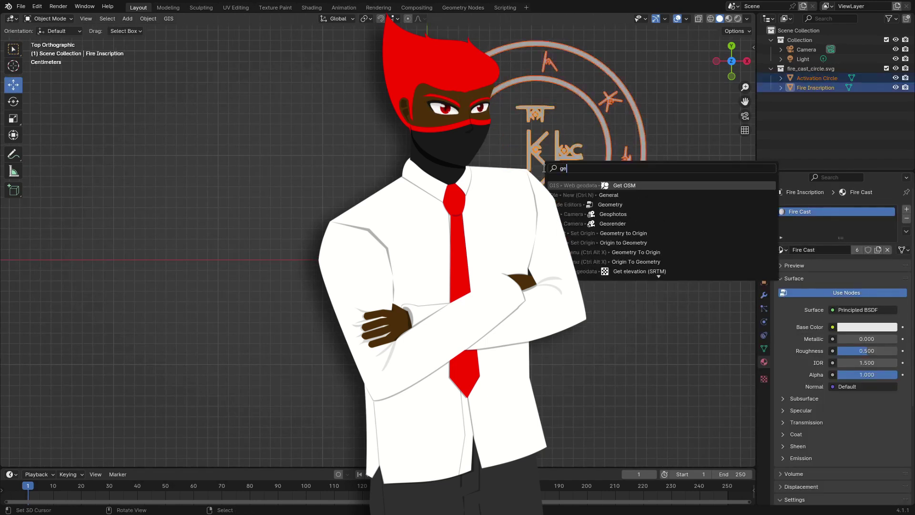
key("Return")
key("ctrl+z")
scroll(543, 172, "up", 2)
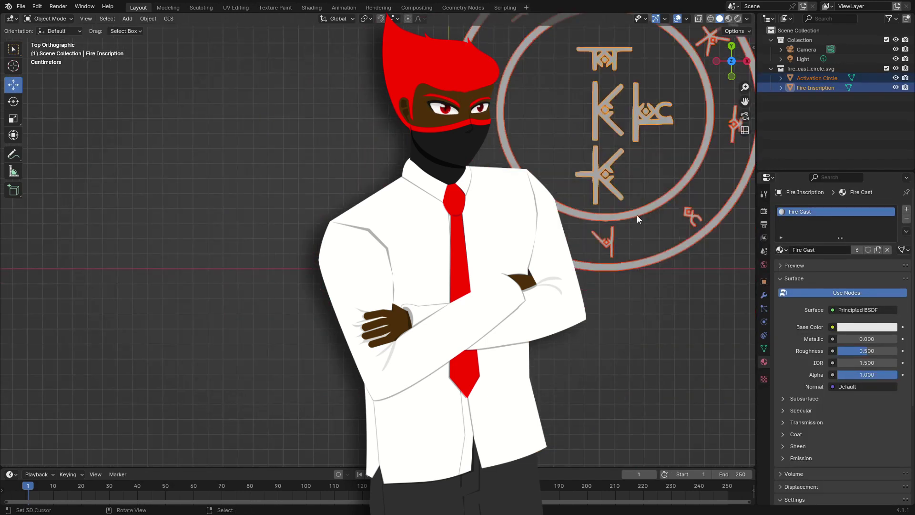
- Move the Activation Circle and Fire Inscription together along X and Y to centre them on the world origin
key("g")
key("x")
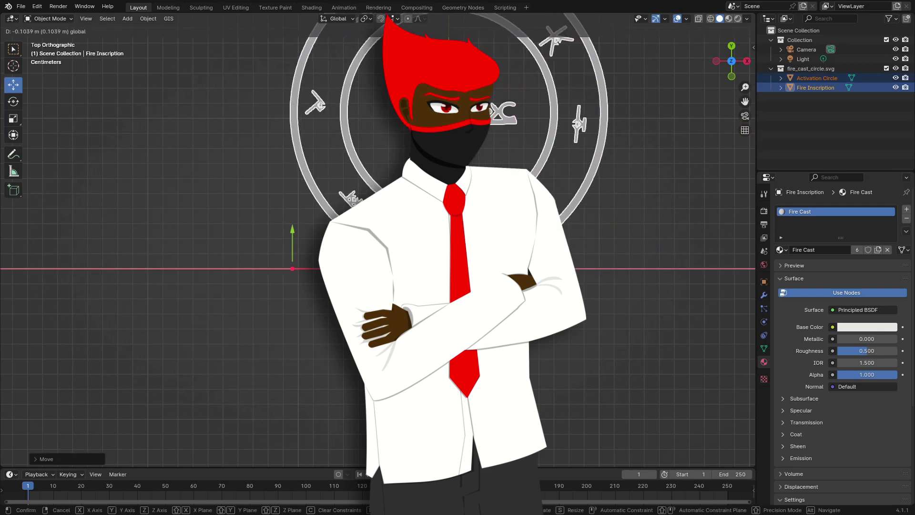
left_click_drag(325, 269, 325, 268)
left_click_drag(286, 231, 286, 389)
left_click_drag(325, 426, 326, 425)
left_click(332, 430)
left_click_drag(292, 389, 292, 388)
left_click_drag(330, 425, 330, 424)
right_click(619, 324)
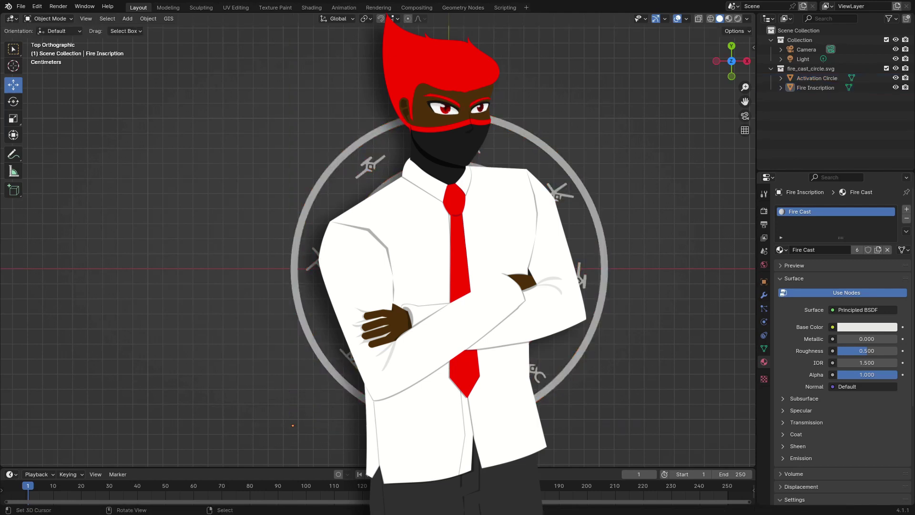
- Apply a set-origin command to the Activation Circle and the Fire Inscription in turn
right_click(603, 305)
key("F3")
type("orig")
key("Return")
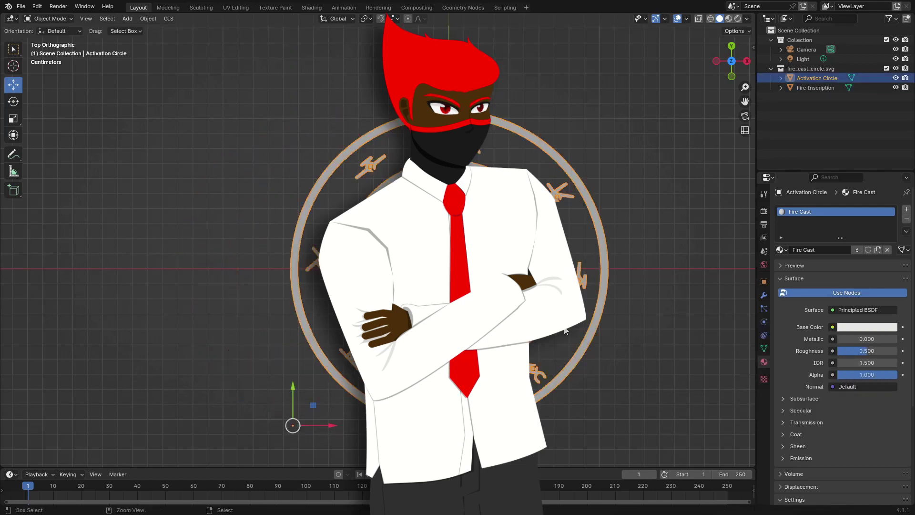
key("F3")
type("origin to")
key("Return")
right_click(495, 276)
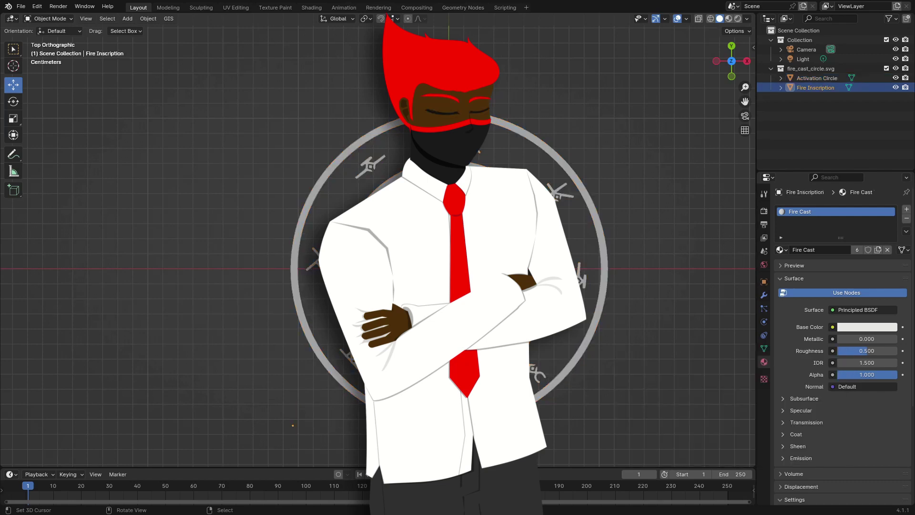
key("F3")
key("Return")
- Scale up the geometry of the Activation Circle and Fire Inscription together in Edit Mode, then return to Object Mode and deselect all
left_click(585, 273)
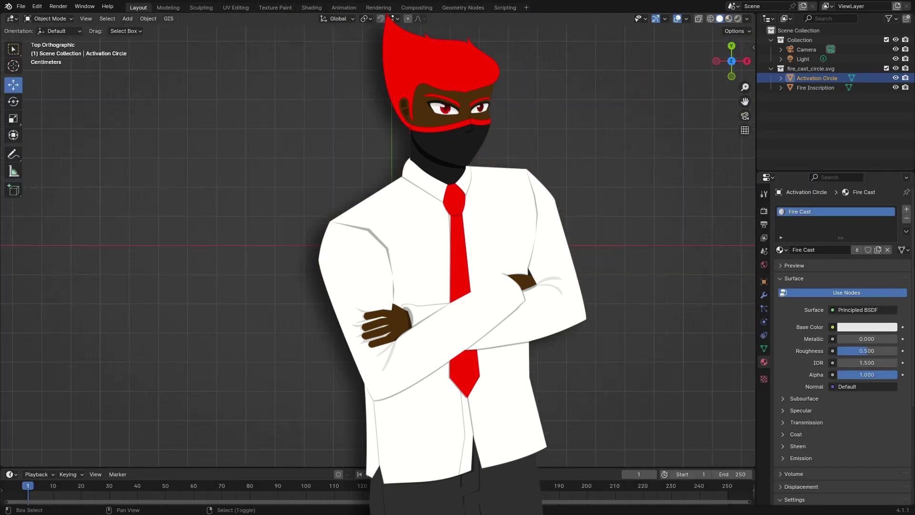
left_click(815, 88, "ctrl")
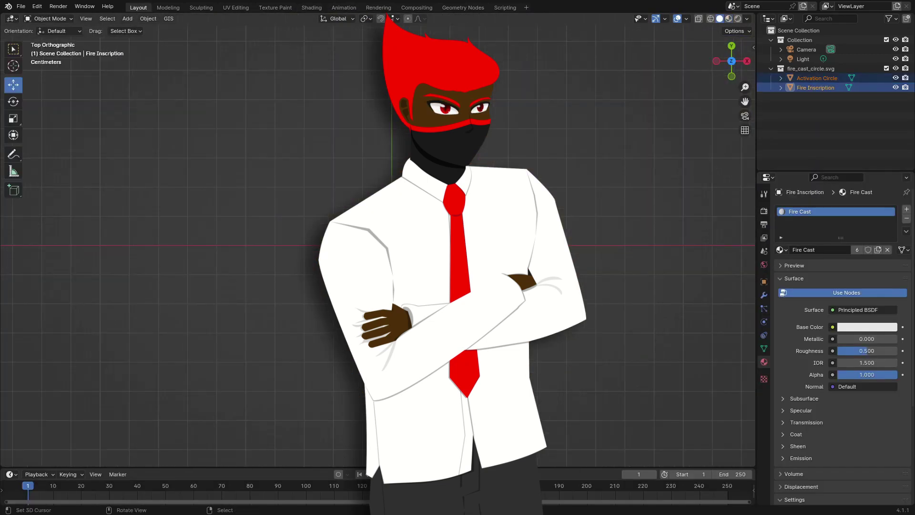
key("Tab")
key("s")
left_click(565, 200)
scroll(566, 200, "down", 8)
scroll(565, 200, "up", 3)
key("s")
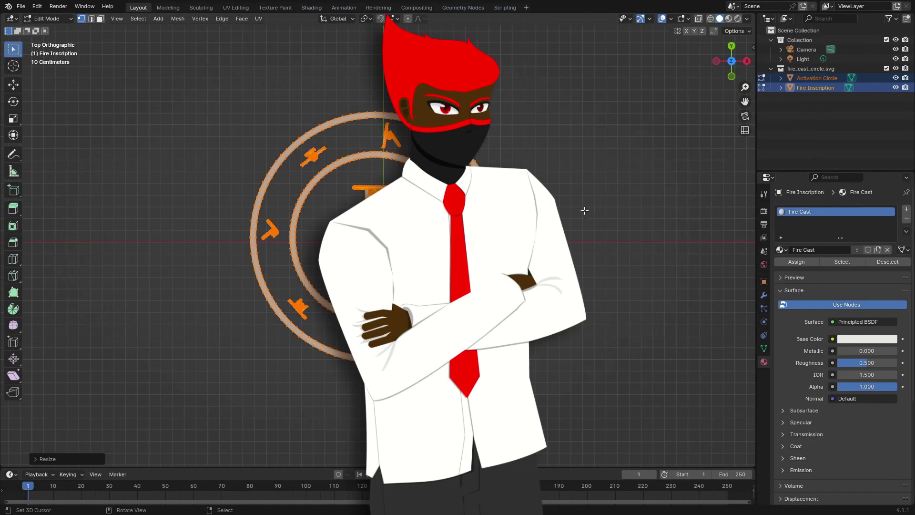
key("Tab")
key("alt+a")
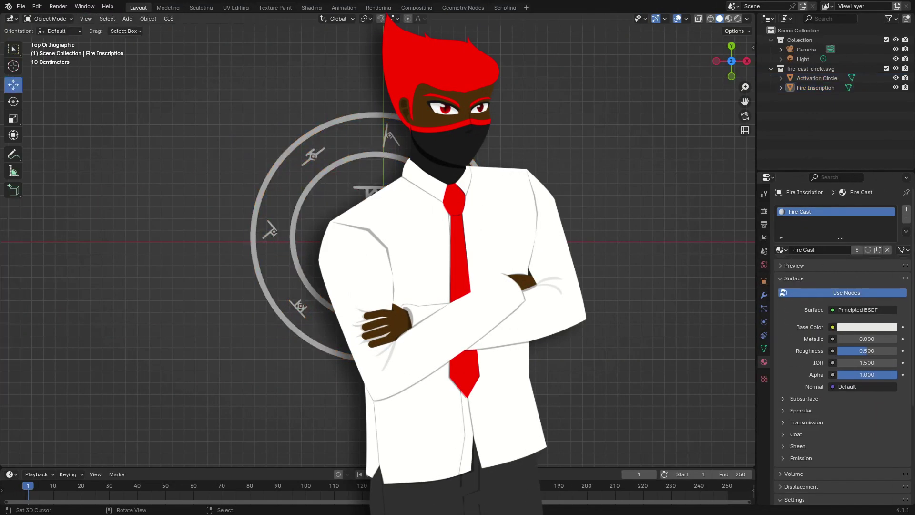
- Nudge the Activation Circle to centre it on the world axes and set its origin again
left_click_drag(486, 181, 482, 181)
left_click_drag(383, 213, 383, 210)
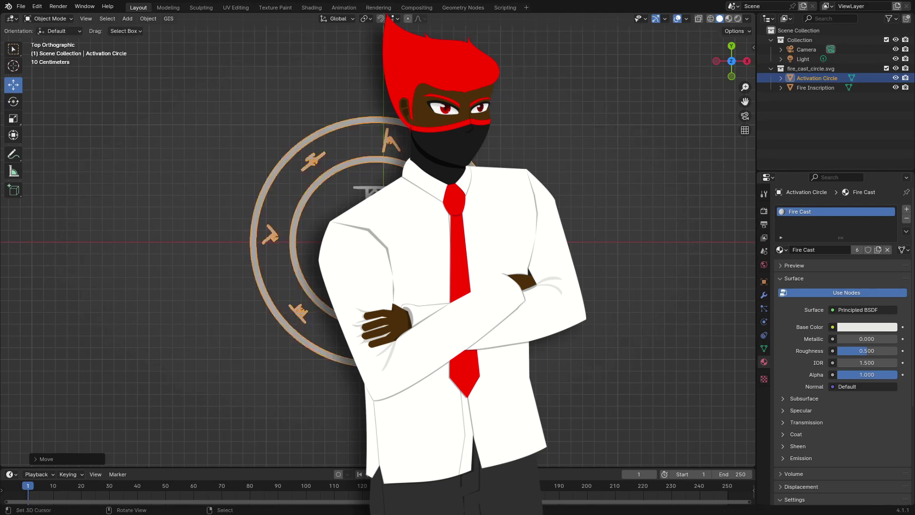
left_click_drag(418, 247, 426, 242)
key("F3")
key("Return")
key("F3")
key("Return")
- Align the Fire Inscription with the circle's centre and set its origin at the 3D cursor
right_click(410, 224)
left_click_drag(390, 209, 390, 215)
scroll(633, 227, "up", 3)
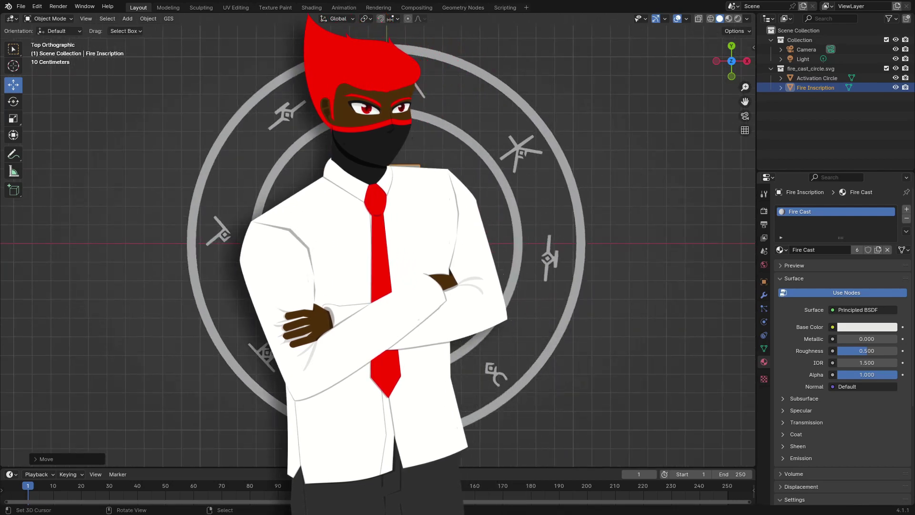
right_click(635, 228)
scroll(634, 228, "down", 5)
right_click(409, 243)
key("F3")
key("Return")
scroll(476, 263, "up", 4)
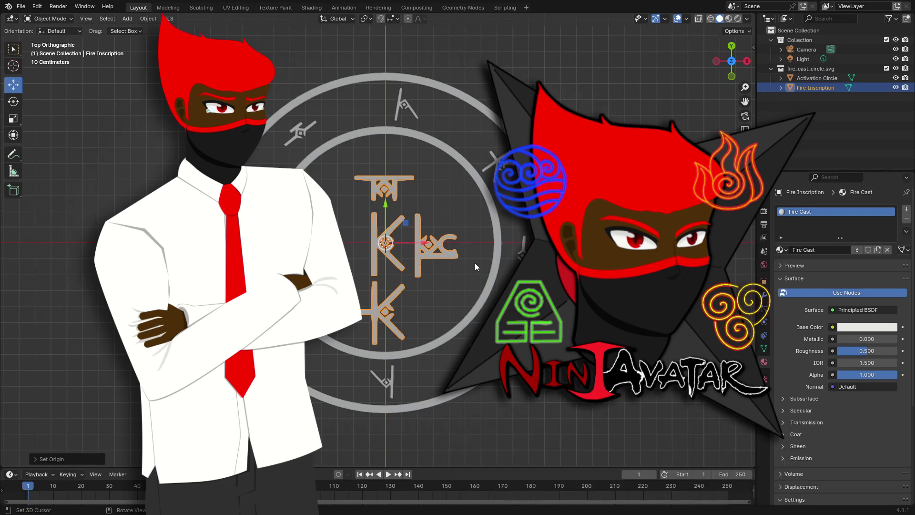
- Add a Noise Texture node to the Activation Circle's Fire Cast material in the Shading workspace
left_click(496, 226)
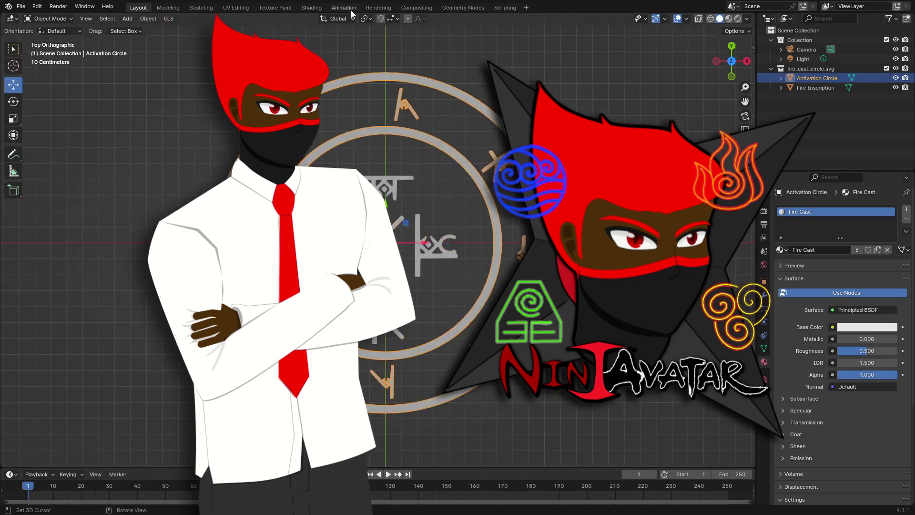
left_click(311, 8)
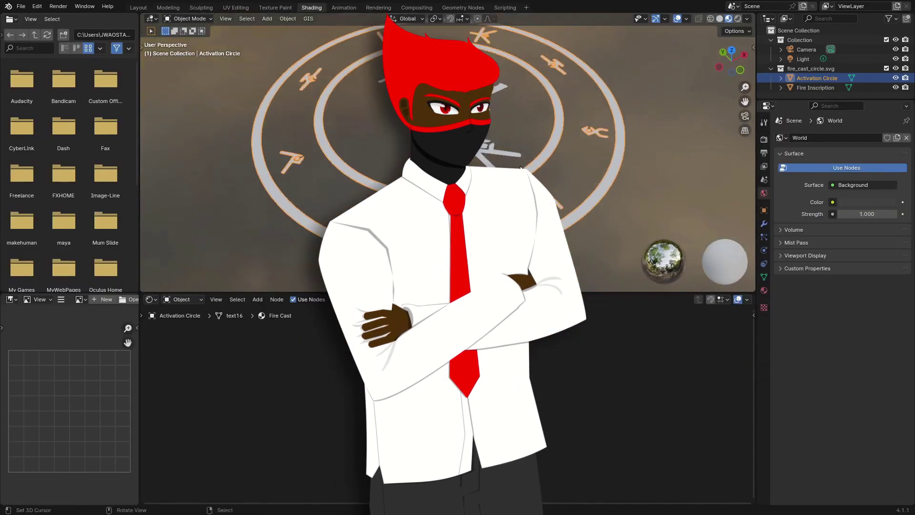
middle_click_drag(457, 317, 456, 403)
scroll(455, 403, "down", 6)
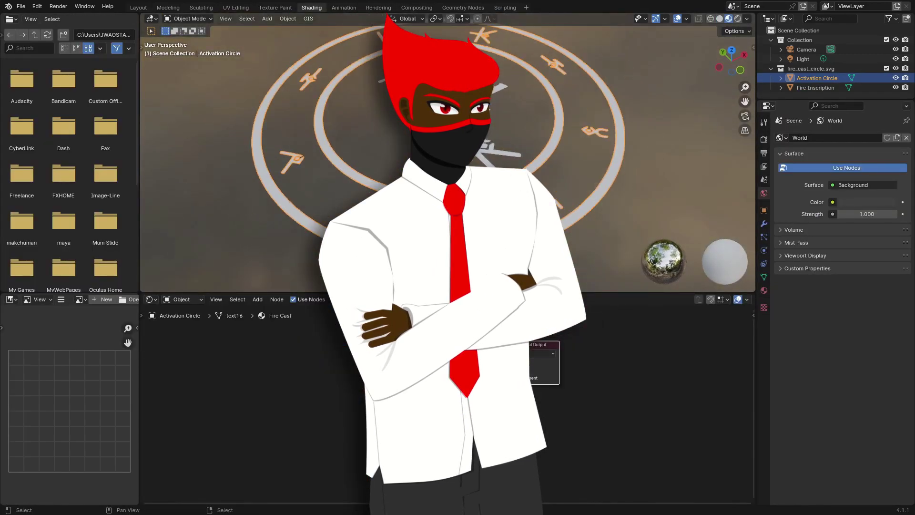
key("shift+a")
type("noise")
key("Return")
left_click(254, 373)
key("g")
left_click(259, 370)
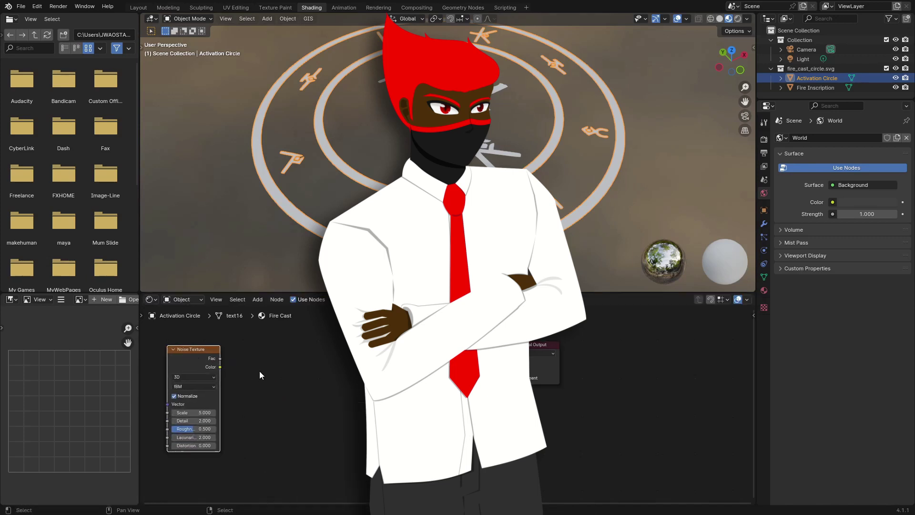
- Set the Noise Texture node's dimensions to 2D
left_click(193, 377)
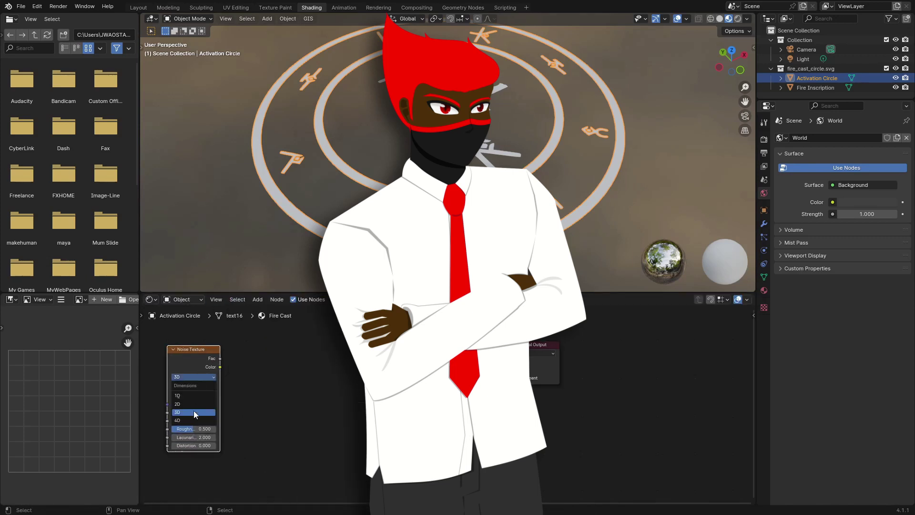
left_click(194, 404)
scroll(281, 404, "down", 4)
scroll(605, 220, "down", 6)
- Add a plane and scale the Activation Circle and Fire Inscription geometry by about 0.918 to fit within it
key("shift+a")
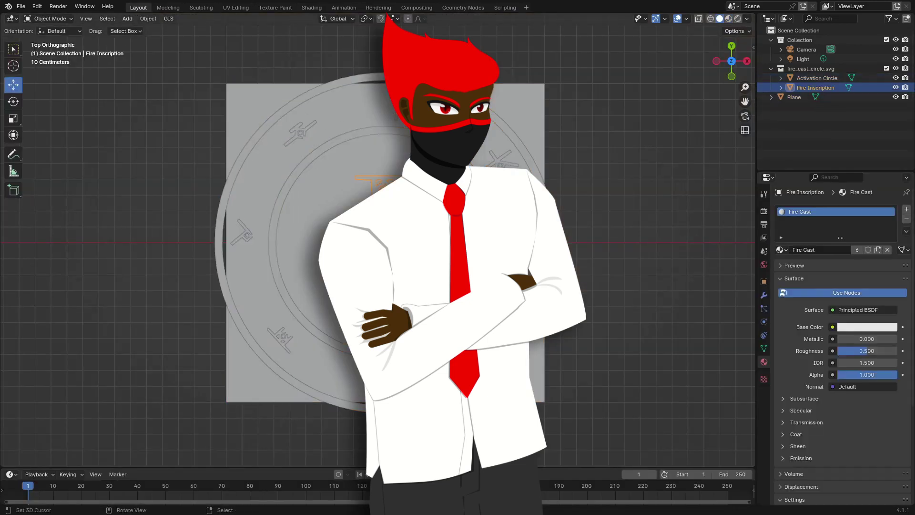
left_click(817, 78, "ctrl")
key("Tab")
key("s")
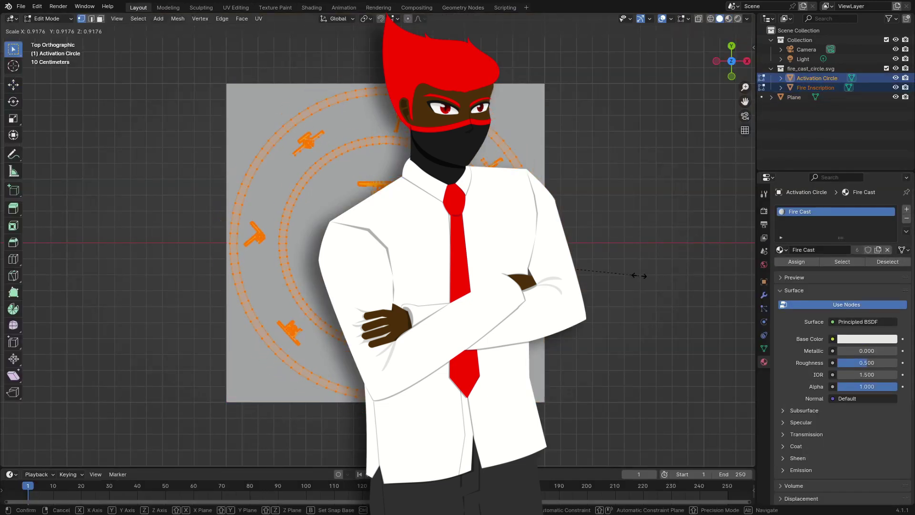
left_click(640, 274)
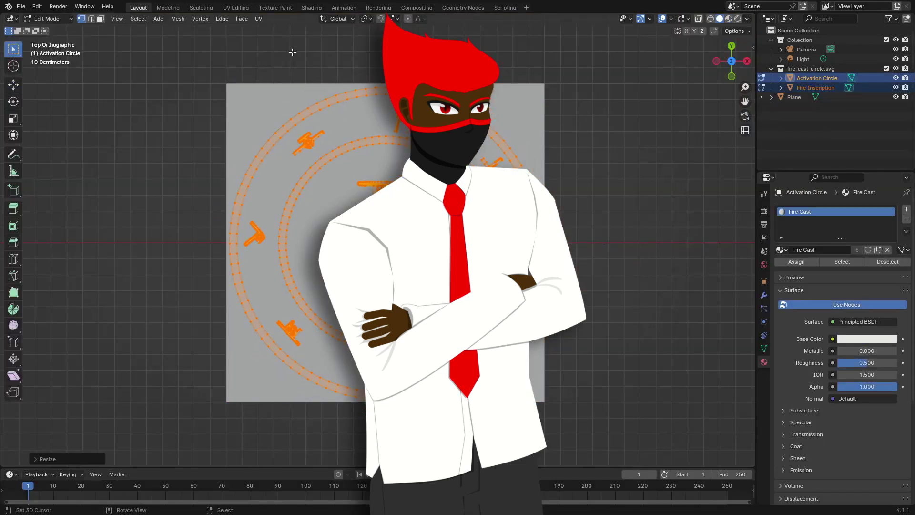
key("Tab")
- Move the plane about 2.09 m along negative X, clear of the circle, in the Shading workspace
left_click(312, 7)
left_click(410, 126)
key("g")
key("x")
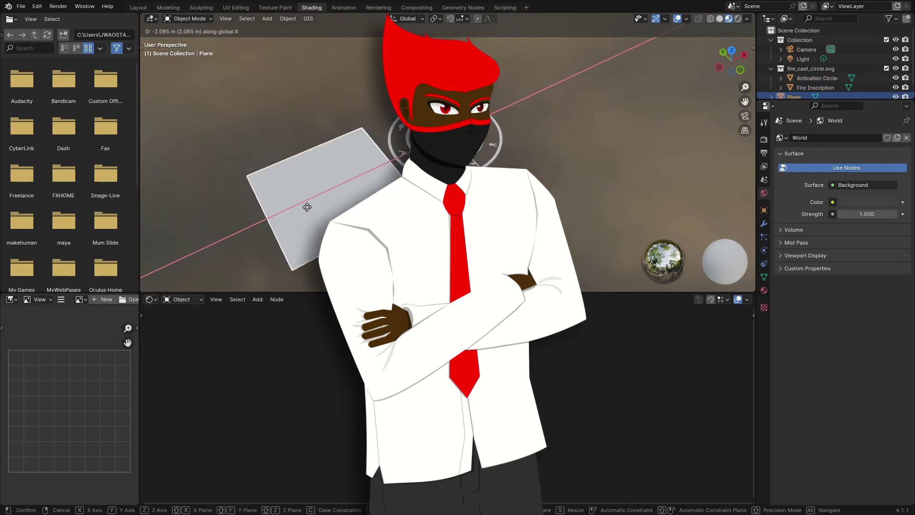
left_click(307, 208)
- Assign the existing Fire Cast material to the plane
left_click(764, 290)
left_click(781, 178)
left_click(805, 198)
scroll(309, 448, "up", 2)
- Add a Color Ramp node between the Noise Texture's Fac output and the Principled BSDF's Base Color
left_click_drag(305, 313, 297, 423)
key("shift+a")
left_click(315, 370)
type("color ramp")
key("Return")
left_click(329, 357)
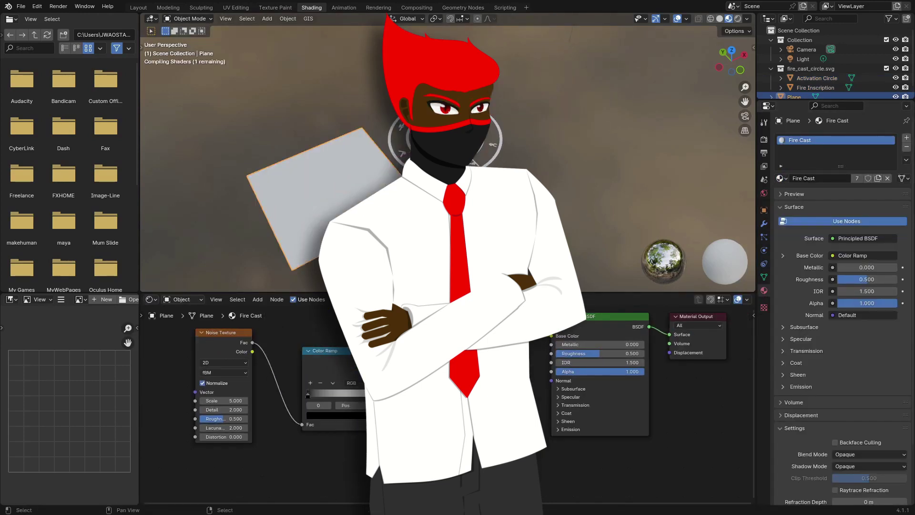
left_click_drag(367, 351, 415, 348)
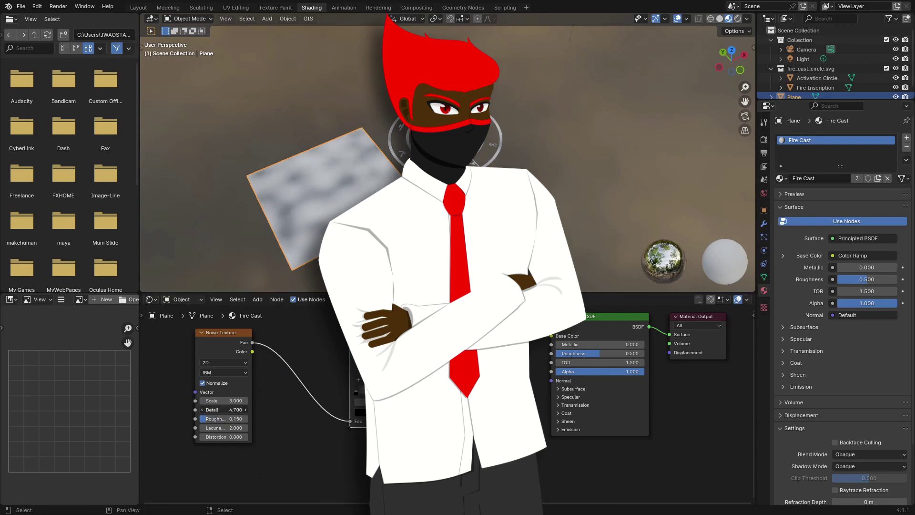
- Set the Noise Texture's distortion to 0.2, roughness to 0 and scale to 4.8, and turn off Normalize
mouse_move(224, 427)
left_mouse_down()
mouse_move(248, 427)
mouse_move(219, 437)
left_mouse_up()
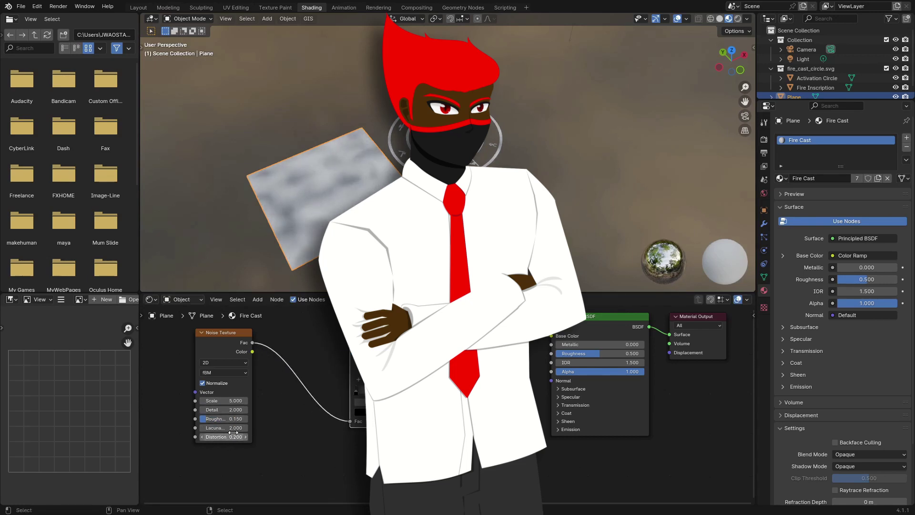
left_click_drag(228, 401, 200, 419)
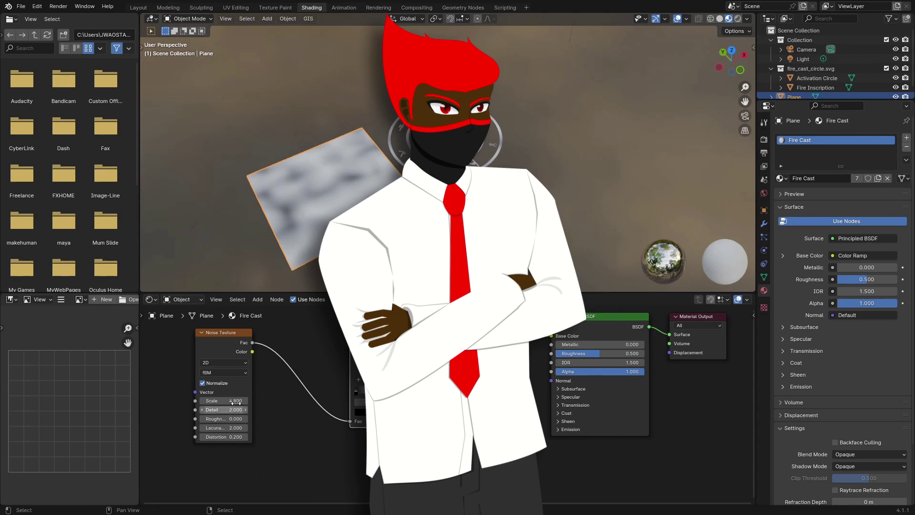
left_click(202, 383)
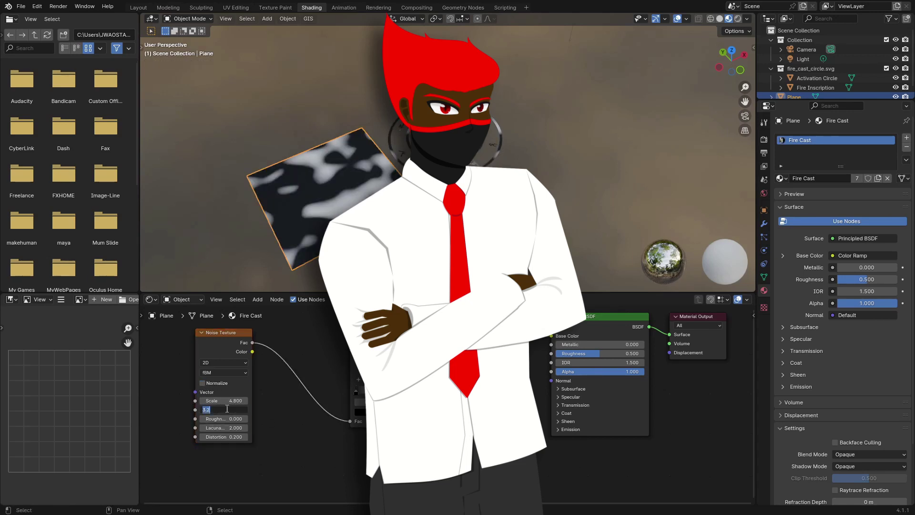
- Increase the Noise Texture's scale to about 41, keeping detail at 2 and distortion at 0.2
mouse_move(230, 437)
left_mouse_down()
mouse_move(238, 437)
mouse_move(225, 437)
left_mouse_up()
left_click_drag(220, 401, 245, 401)
left_click_drag(220, 437, 196, 437)
left_click(202, 437)
scroll(215, 238, "up", 5)
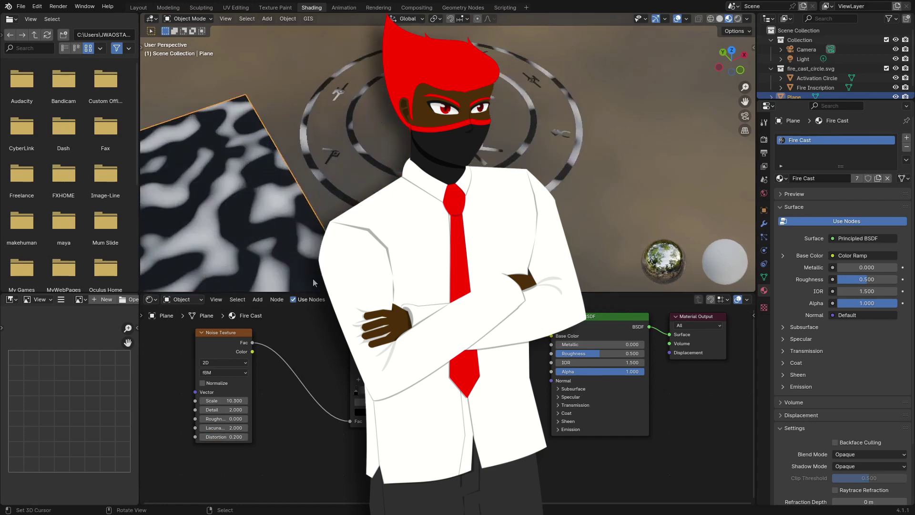
left_click_drag(220, 400, 267, 400)
- Reposition the Color Ramp node and insert a Mix node in colour mode before the Principled BSDF's Base Color
left_click_drag(431, 350, 350, 353)
scroll(448, 403, "down", 2)
key("shift+a")
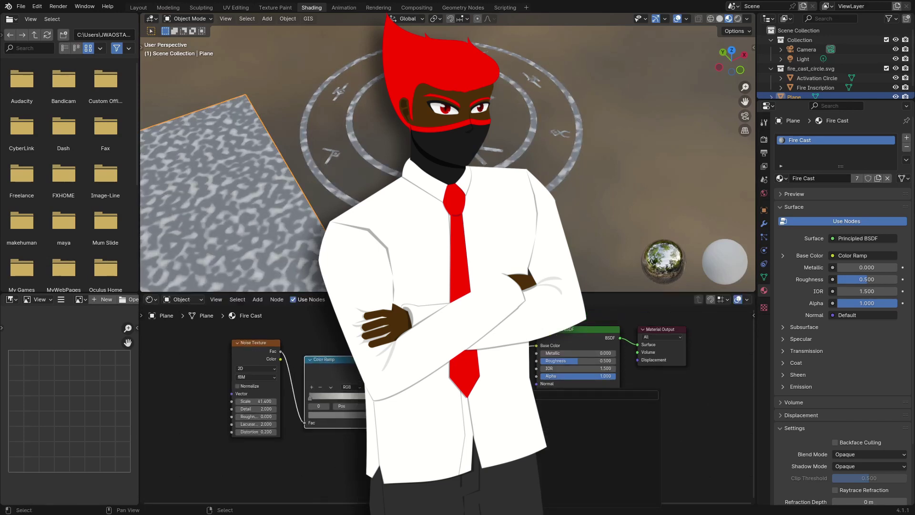
key("Return")
left_click(460, 362)
left_click(460, 409)
left_click_drag(453, 353, 441, 357)
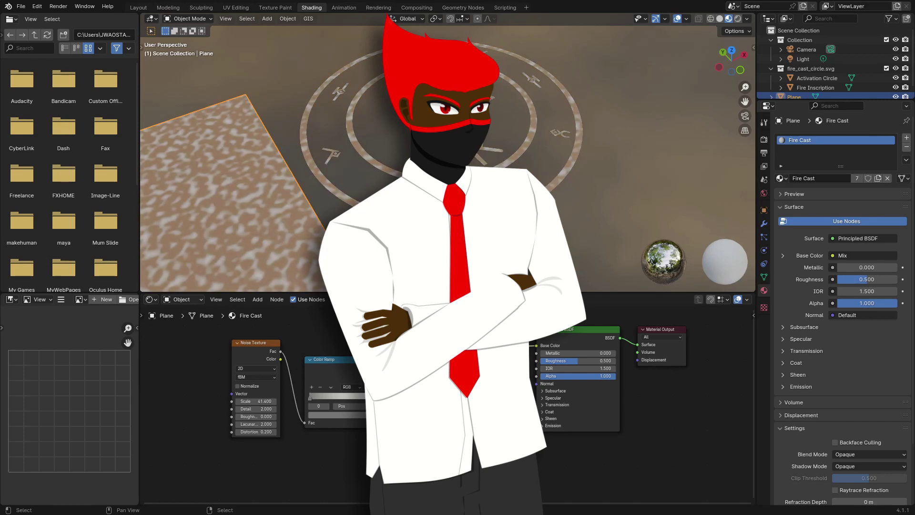
- Set the Mix node's blending mode to Multiply
left_click(459, 376)
left_click(459, 391)
scroll(447, 408, "down", 3)
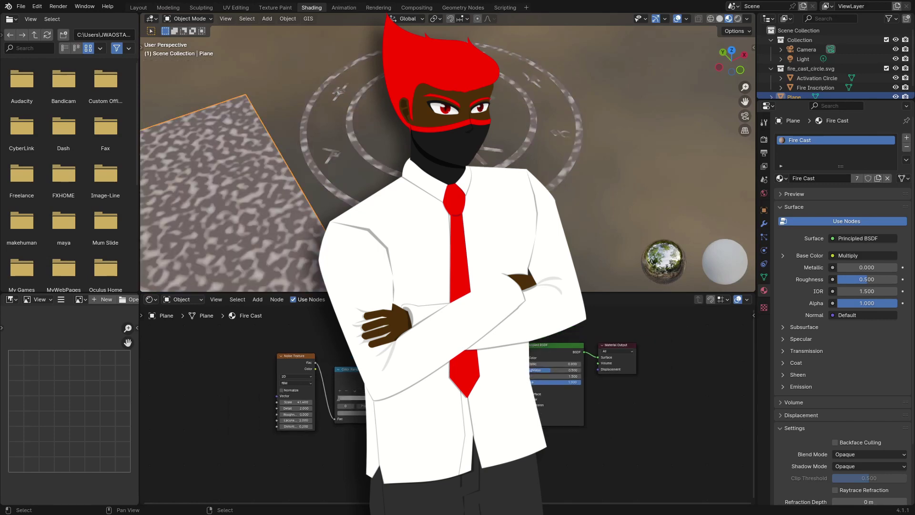
scroll(447, 407, "up", 2)
scroll(457, 408, "up", 4)
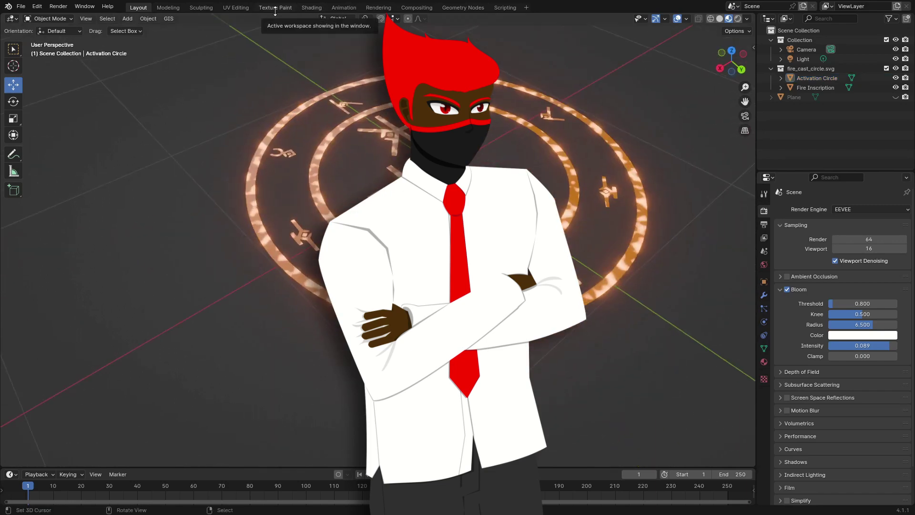
- Add a colour stop to each of the two Color Ramps in the Fire Cast material in the Shading workspace
left_click(312, 7)
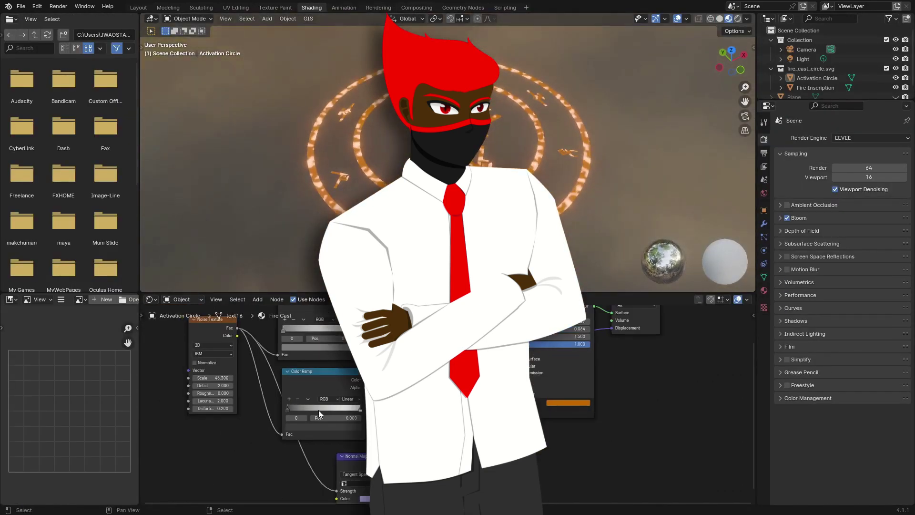
left_click(289, 399)
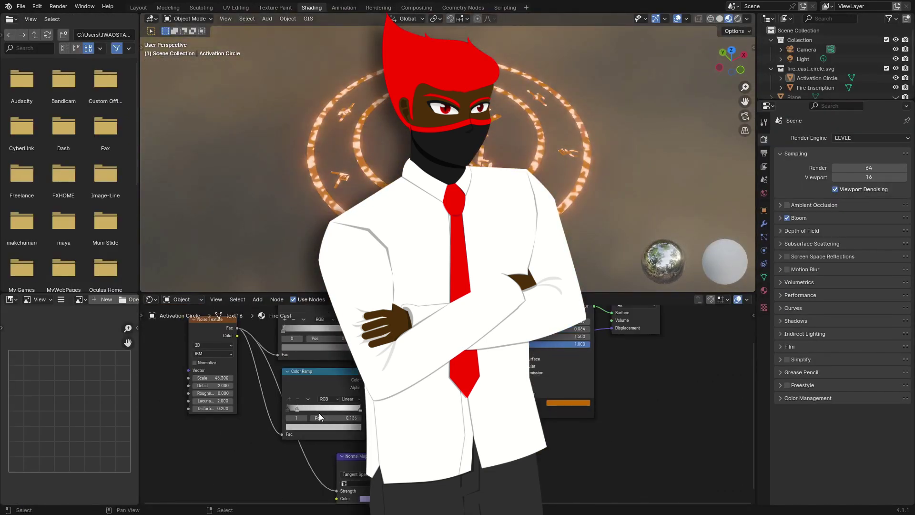
key("ctrl+z")
middle_click_drag(285, 320, 333, 370)
left_click(333, 370)
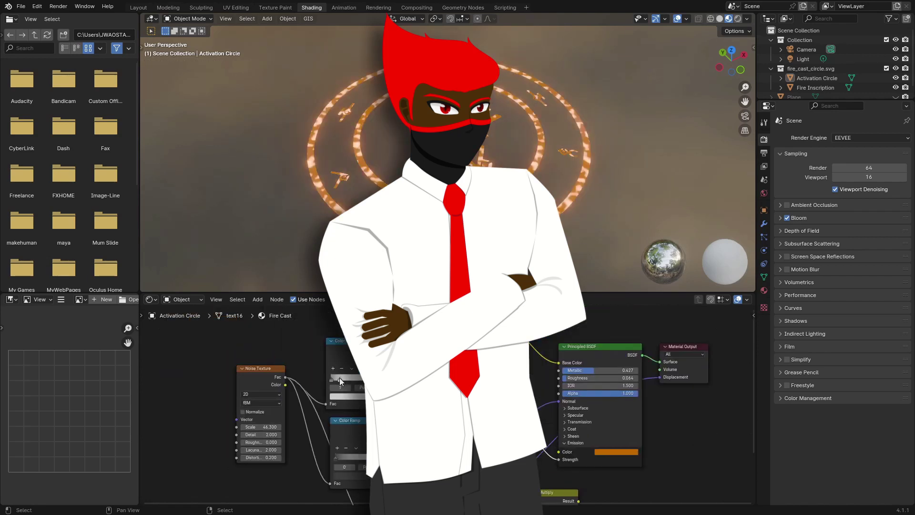
middle_click_drag(381, 247, 401, 221)
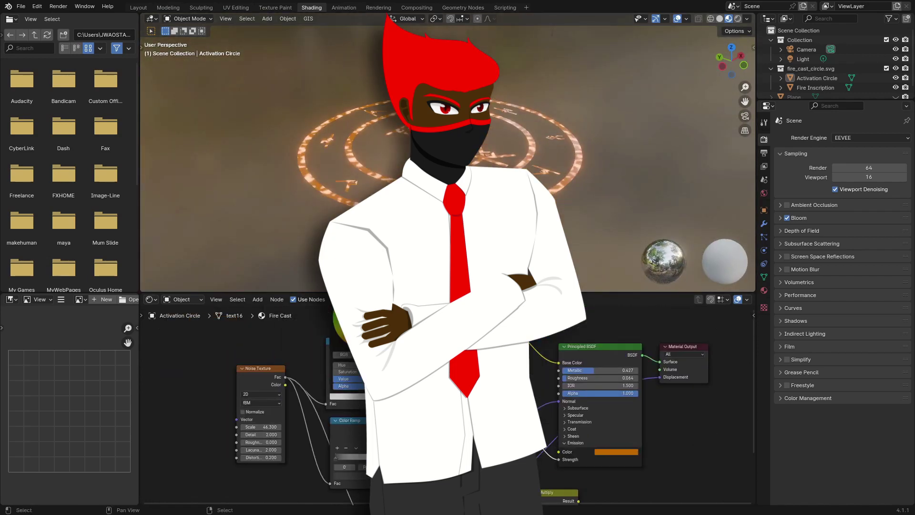
left_click(337, 448)
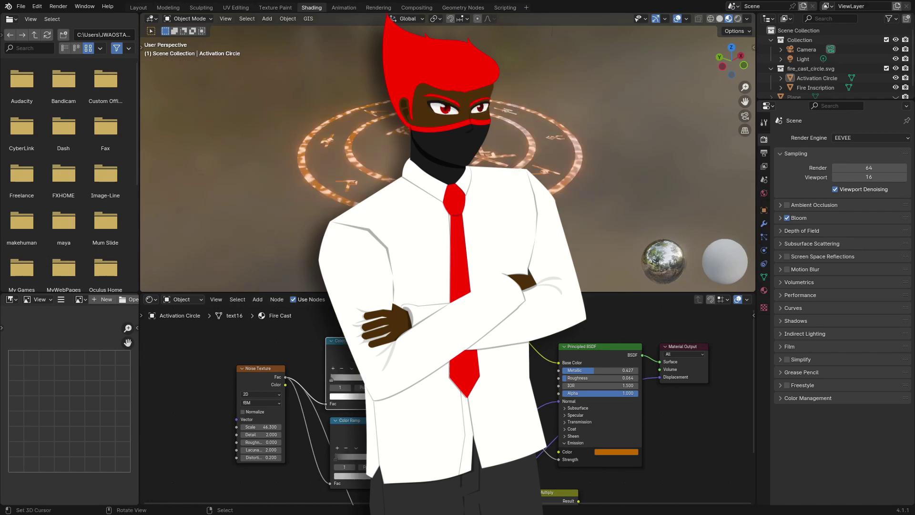
- Unhide the Plane so the Fire Cast material is previewed beside the magic circle
mouse_move(536, 204)
middle_mouse_down()
mouse_move(557, 188)
mouse_move(524, 214)
middle_mouse_up()
scroll(894, 90, "down", 1)
left_click(895, 89)
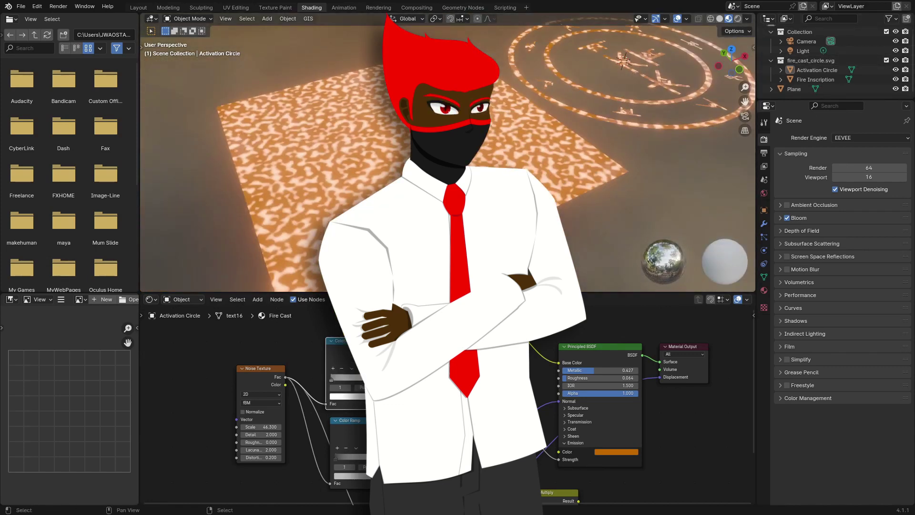
- Adjust the brightness of the selected colour stop in the lower Color Ramp of the Fire Cast material
left_click(376, 475)
mouse_move(401, 382)
left_mouse_down()
mouse_move(402, 418)
mouse_move(402, 398)
left_mouse_up()
left_click(377, 475)
left_click(376, 475)
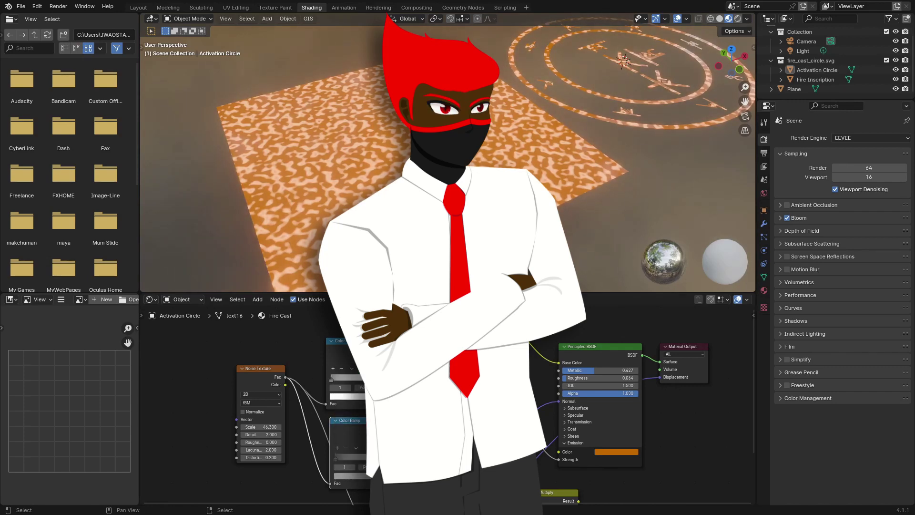
- Change the Noise Texture type to Ridged Multifractal, with distortion 1.1 and scale 23.9
left_click(278, 420)
middle_click_drag(353, 186, 324, 215)
left_click(267, 403)
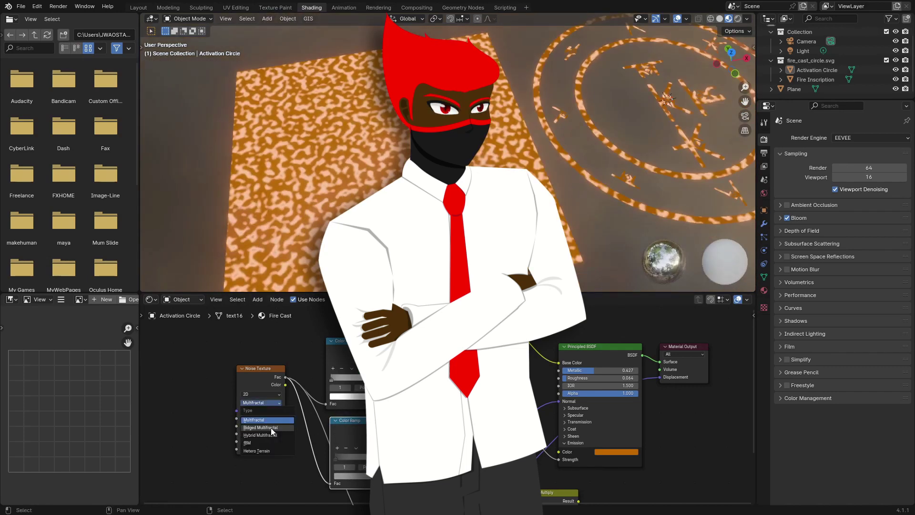
left_click(274, 428)
left_click_drag(265, 464, 298, 449)
left_click_drag(261, 418, 228, 418)
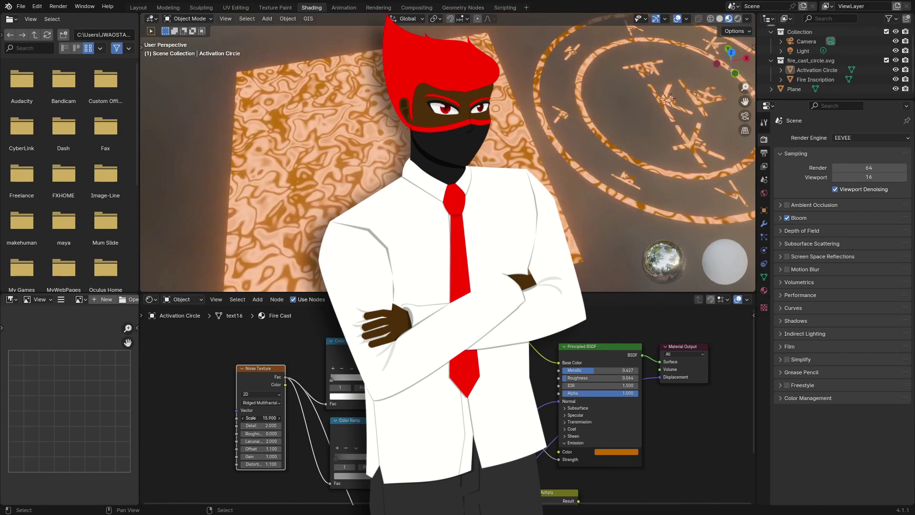
- Brighten the upper Color Ramp's first stop to a light grey and adjust the Principled BSDF's emission colour
scroll(376, 210, "down", 2)
middle_click_drag(376, 209, 327, 165)
left_click(332, 380)
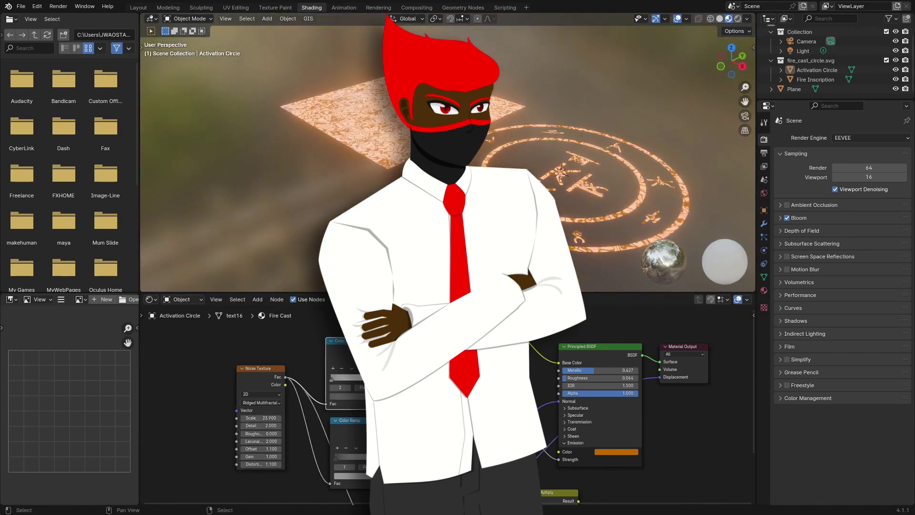
left_click(355, 396)
left_click_drag(411, 331, 412, 296)
left_click(355, 396)
middle_click_drag(410, 190, 470, 235)
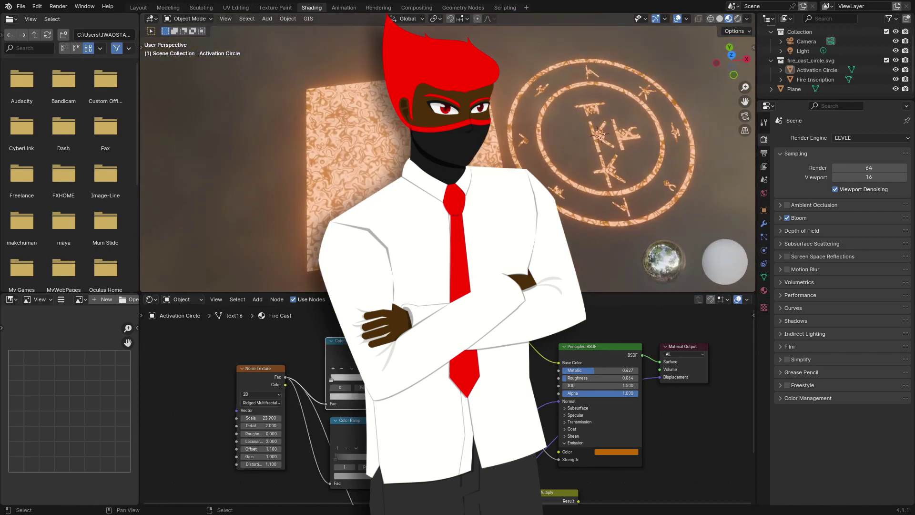
left_click(355, 396)
left_click_drag(408, 295, 408, 307)
left_click(616, 452)
left_click(494, 383)
- Hide the Plane and add a UV sphere over the magic circle in the Layout workspace
middle_click_drag(464, 171, 481, 143)
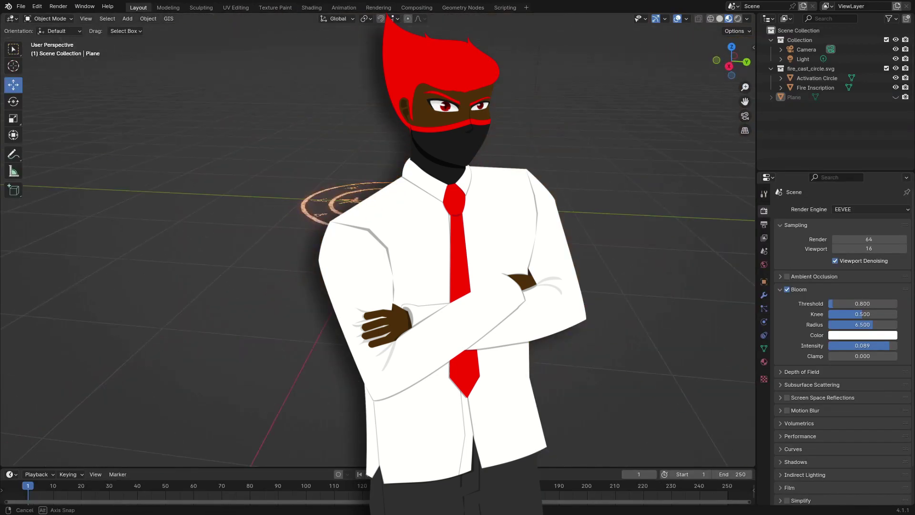
middle_click_drag(472, 238, 410, 264)
scroll(410, 264, "up", 4)
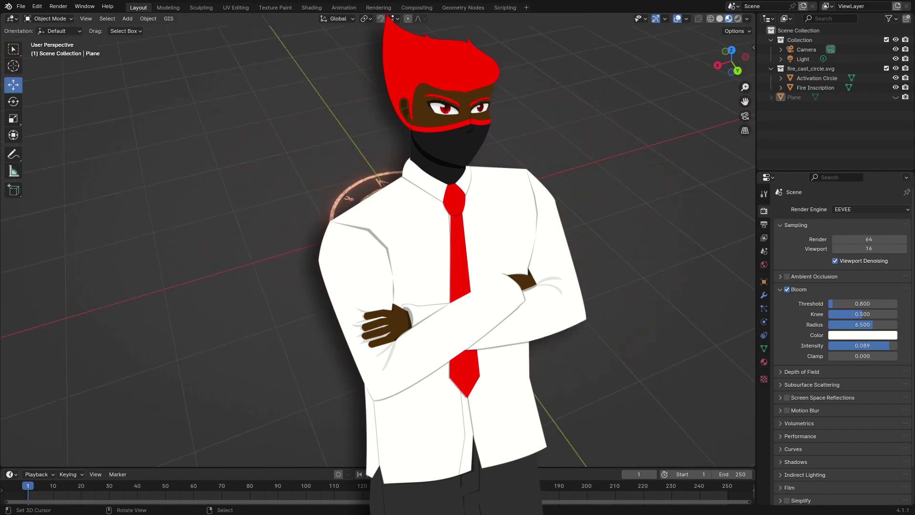
middle_click_drag(405, 267, 422, 255)
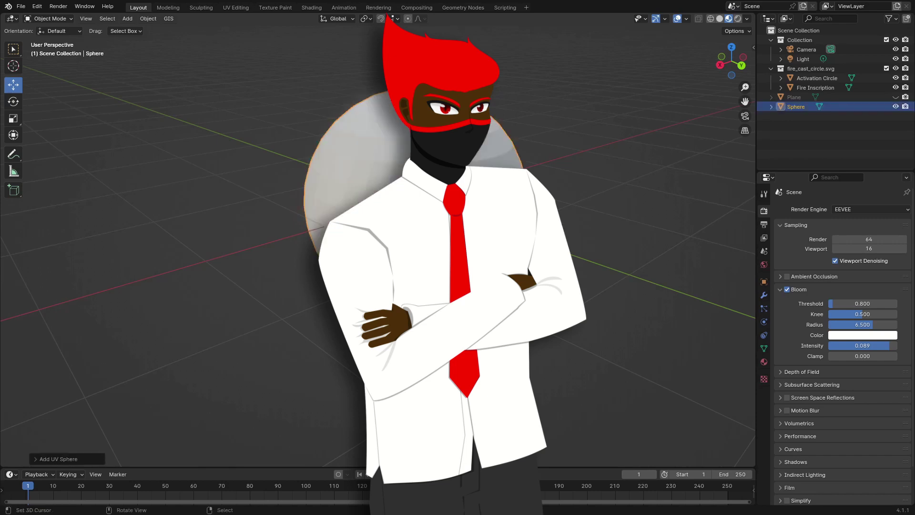
- Apply Shade Smooth to the UV sphere and scale it down to fit inside the magic circle
key("F3")
type("shade")
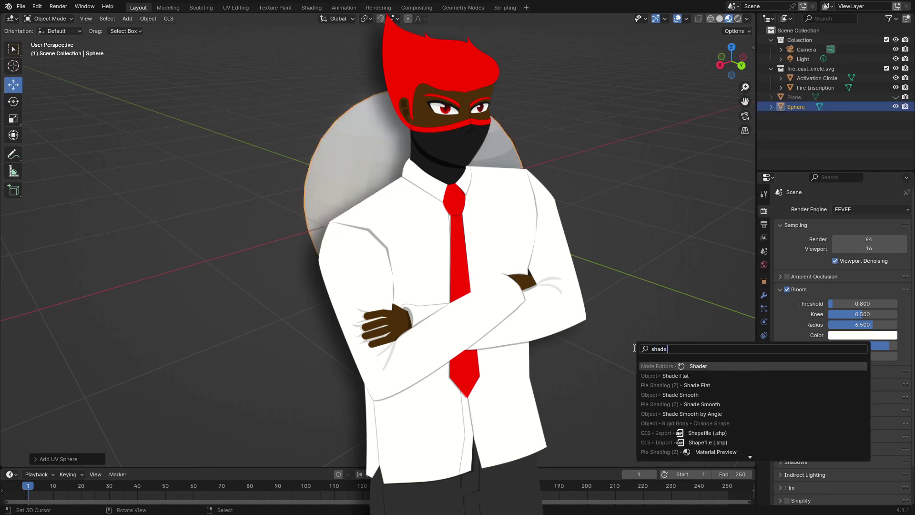
key("Escape")
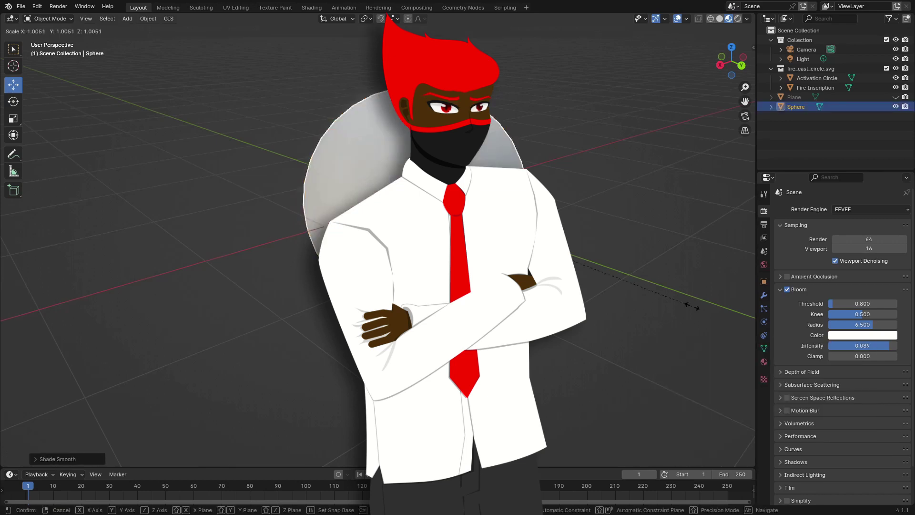
key("s")
left_click(594, 273)
- Search for a Quick Effects command to apply to the sphere
right_click(600, 213)
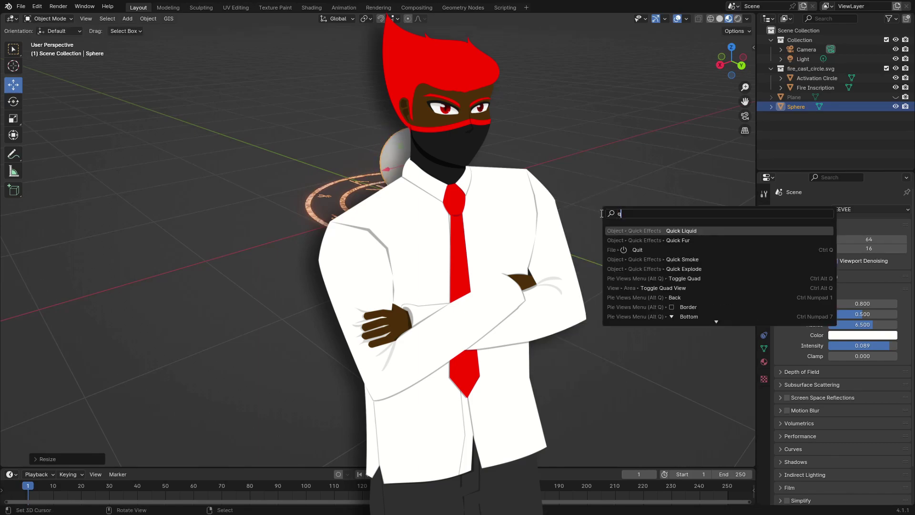